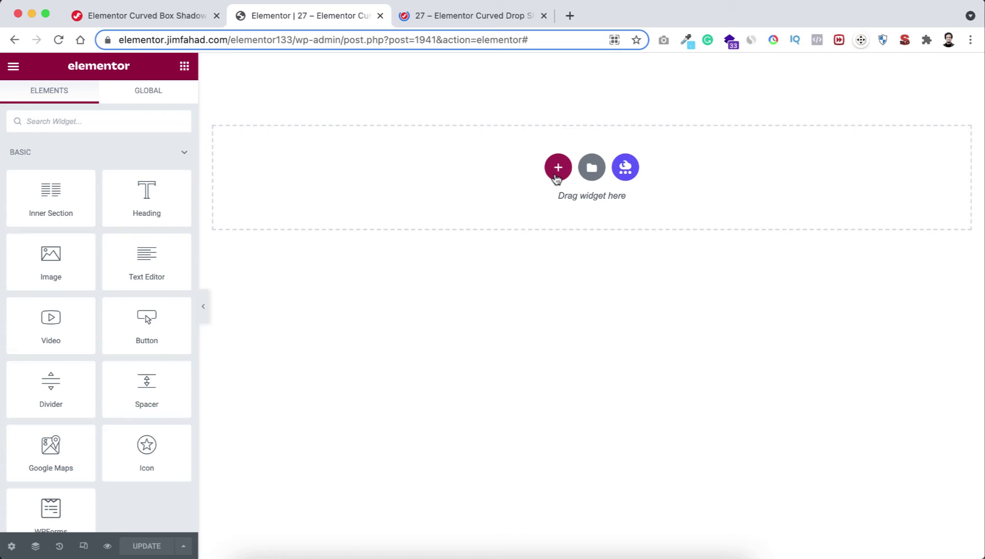
Add a 25/50/25 three-column section with a 100 VH minimum height
{"action": "left_click", "coordinate": [558, 177]}
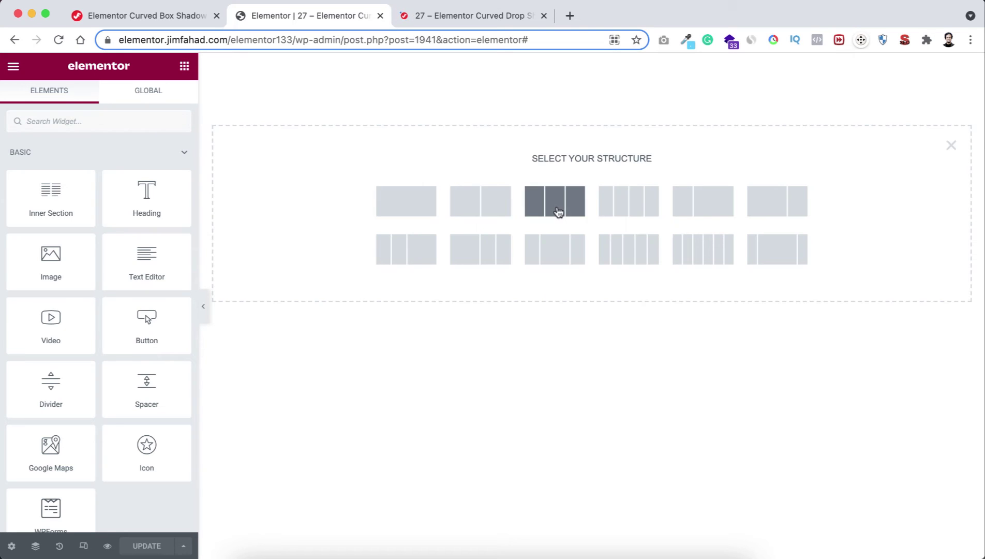
{"action": "left_click", "coordinate": [556, 252]}
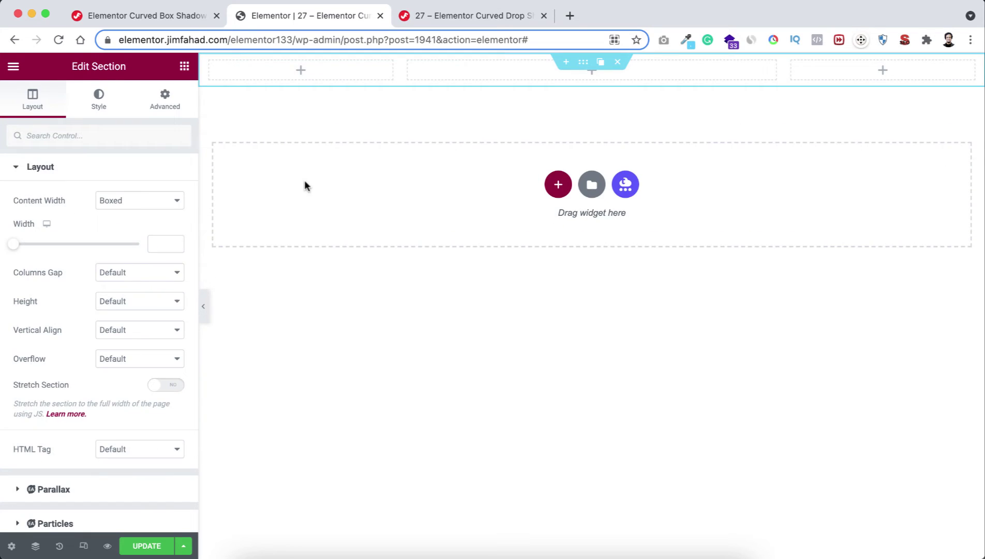
{"action": "left_click", "coordinate": [150, 303]}
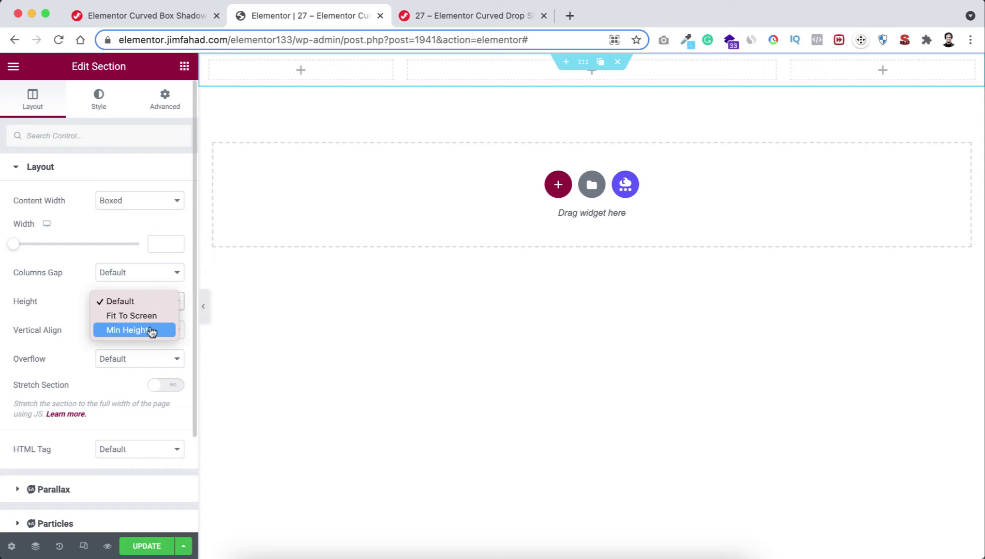
{"action": "left_click", "coordinate": [166, 328]}
{"action": "left_click", "coordinate": [164, 326]}
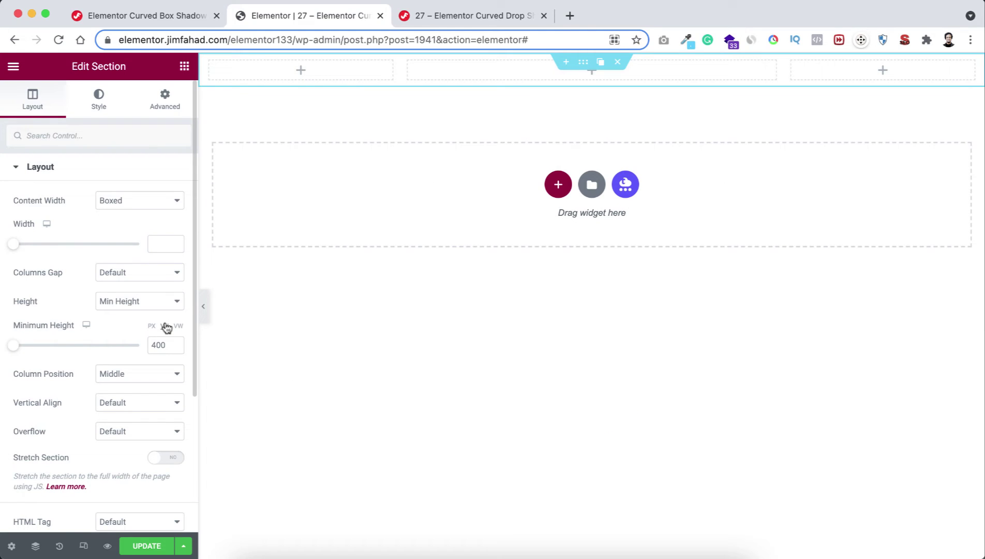
{"action": "left_click_drag", "start_coordinate": [14, 346], "coordinate": [151, 367]}
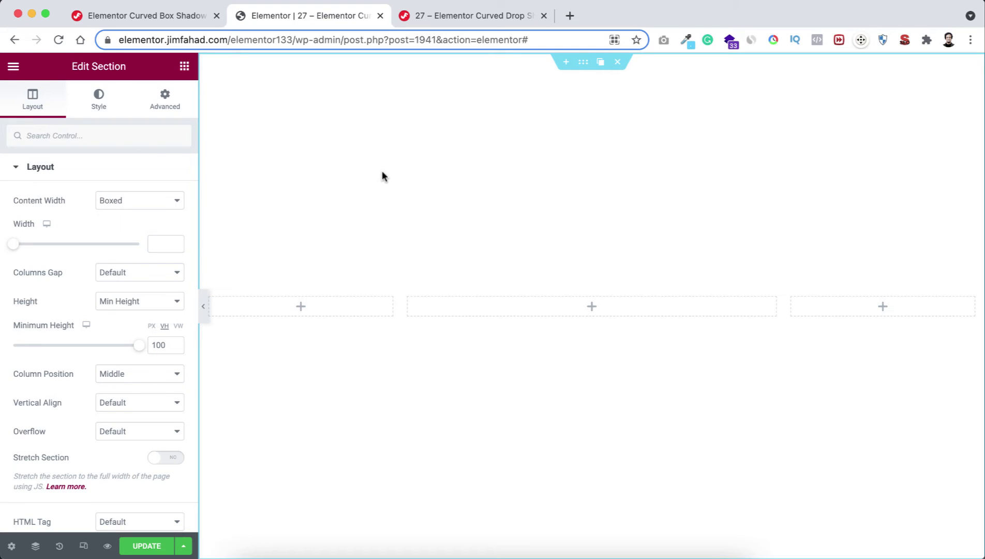
Give the section a classic yellow #FDFF57 background
{"action": "left_click", "coordinate": [100, 97]}
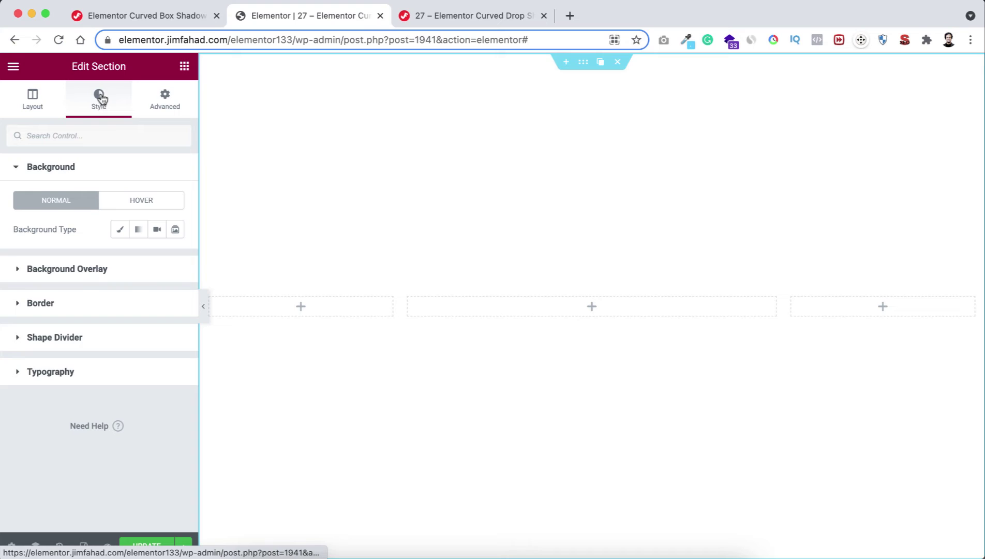
{"action": "left_click", "coordinate": [120, 232]}
{"action": "left_click", "coordinate": [174, 258]}
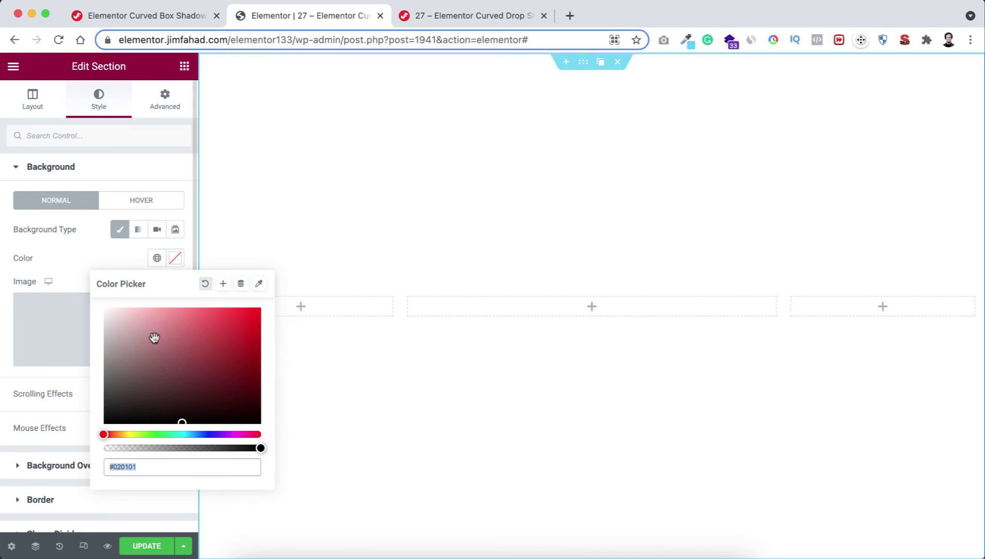
{"action": "type", "text": "#FDFF57"}
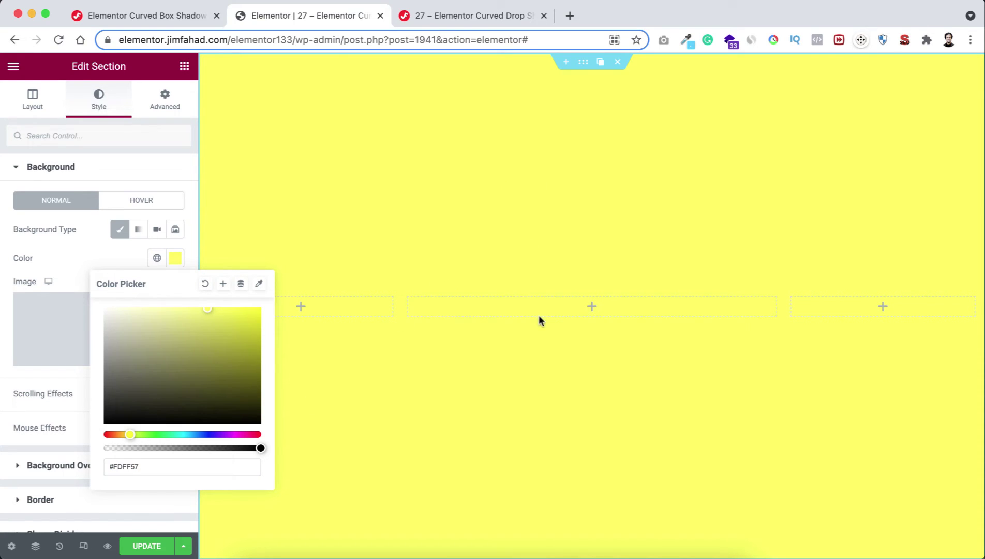
Place an Inner Section in the middle column and delete one of its columns
{"action": "left_click", "coordinate": [559, 301]}
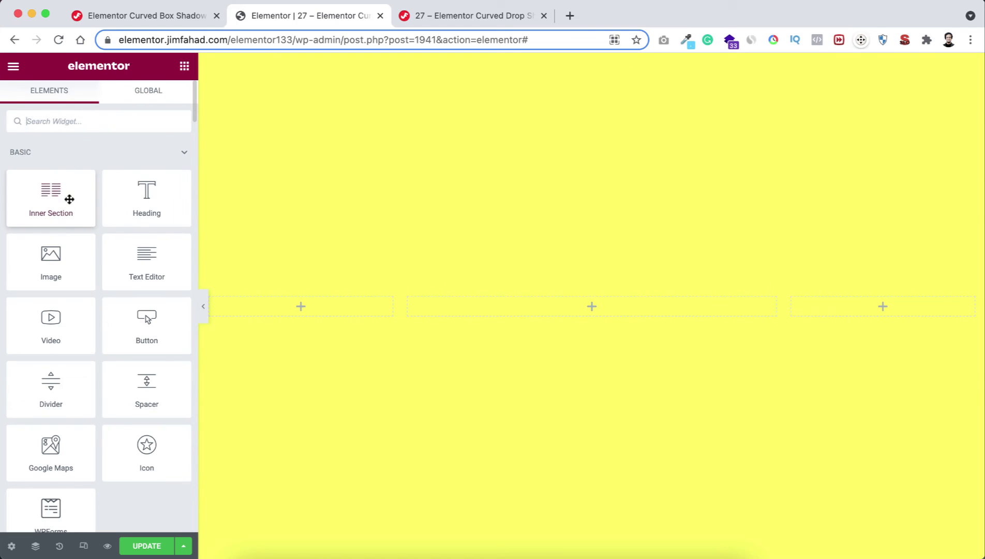
{"action": "left_click_drag", "start_coordinate": [69, 198], "coordinate": [714, 308]}
{"action": "mouse_move", "coordinate": [607, 305]}
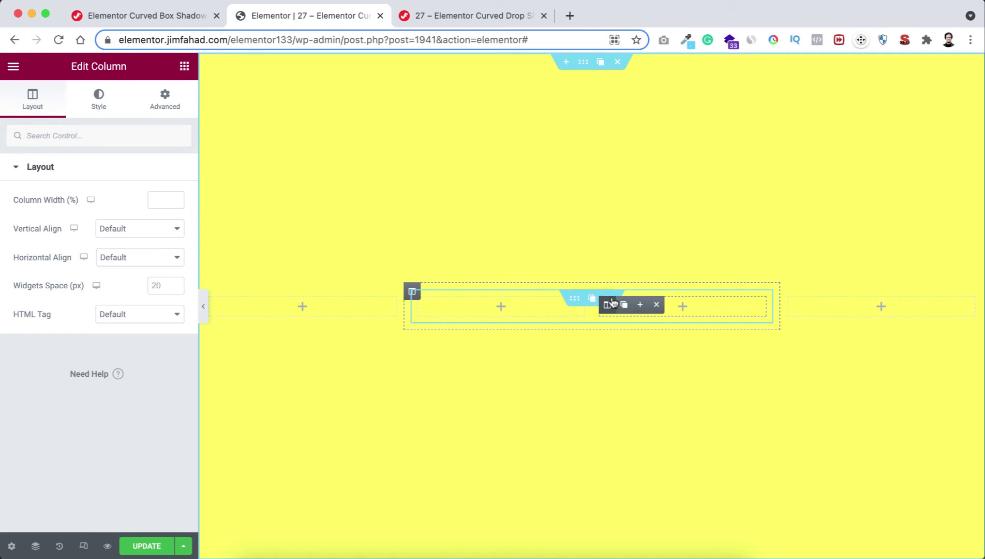
{"action": "left_click", "coordinate": [659, 305]}
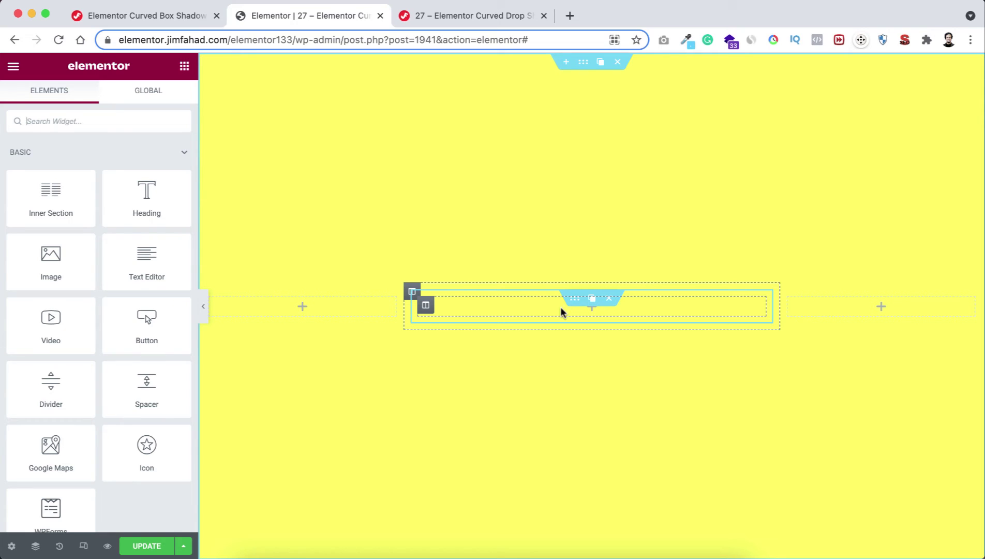
Set the inner section's minimum height to 250 px
{"action": "left_click_drag", "start_coordinate": [574, 298], "coordinate": [429, 279]}
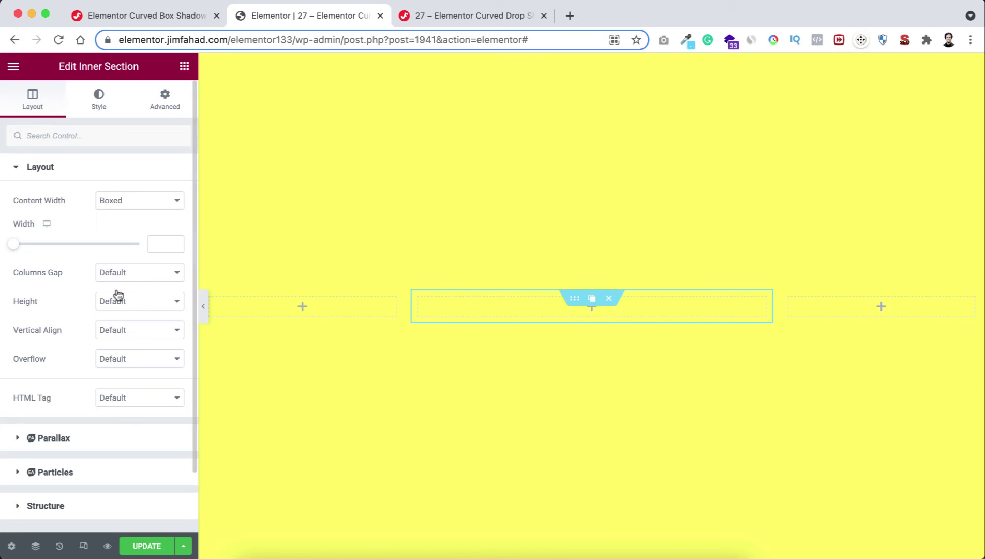
{"action": "left_click", "coordinate": [135, 301]}
{"action": "left_click", "coordinate": [135, 330]}
{"action": "left_click", "coordinate": [161, 345]}
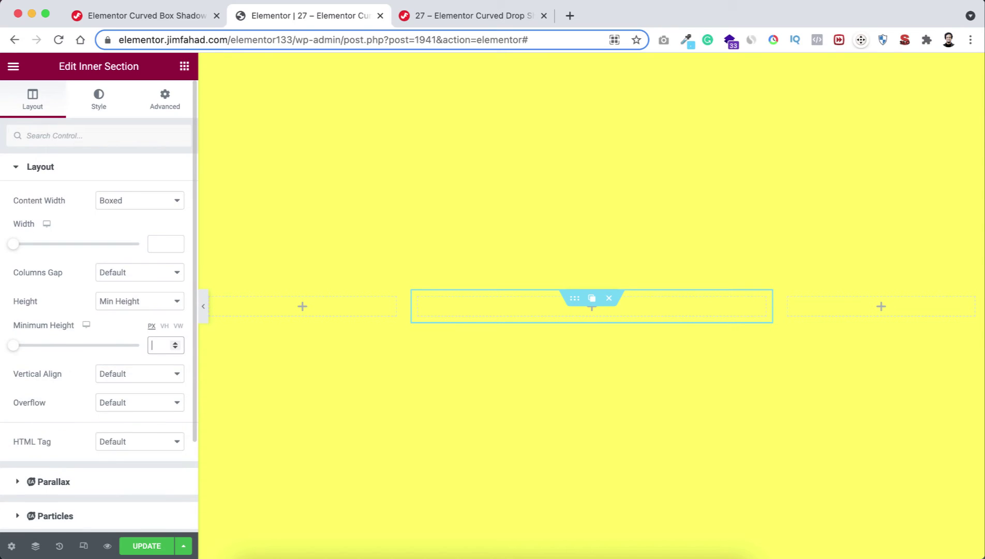
{"action": "type", "text": "250"}
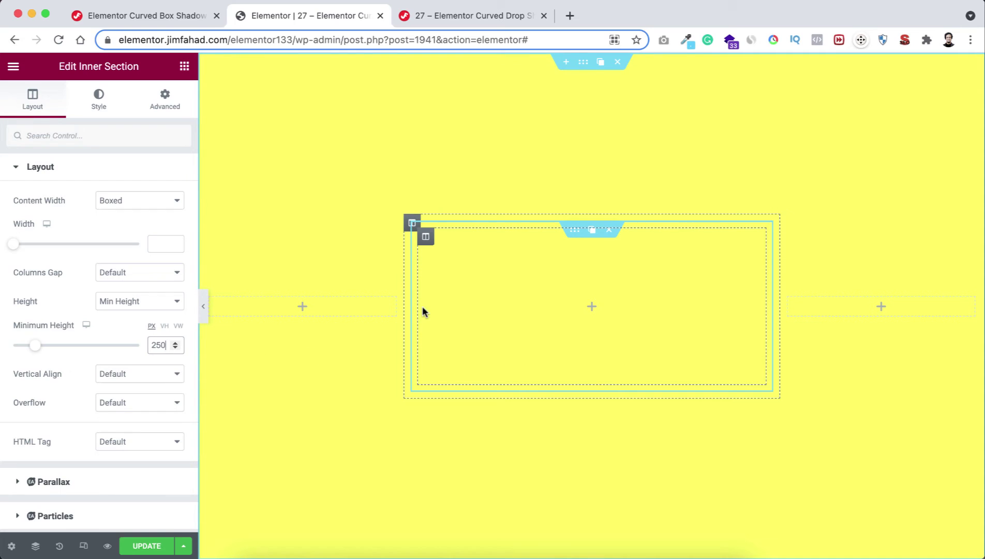
{"action": "left_click", "coordinate": [96, 107]}
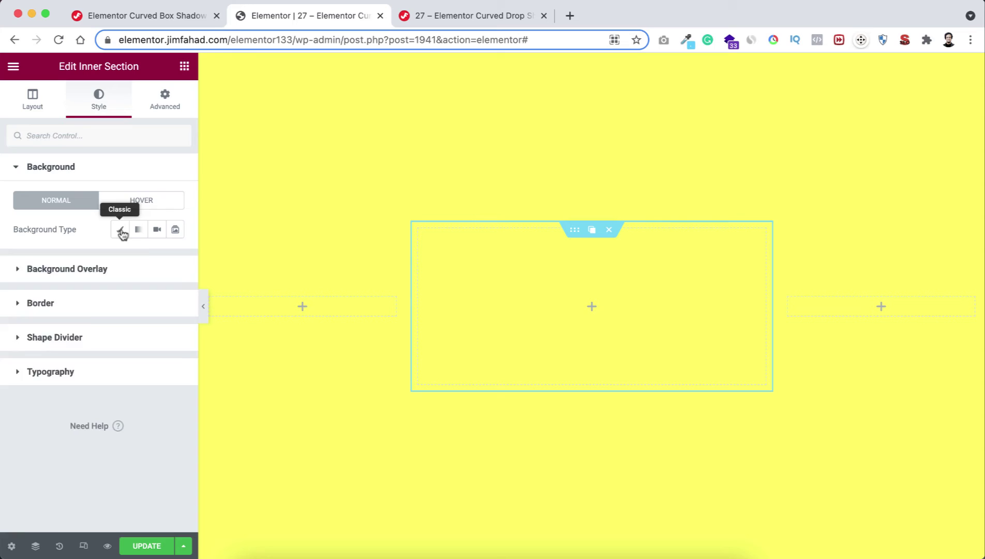
Give the inner section a classic light blue #57CAFD background
{"action": "left_click", "coordinate": [120, 229]}
{"action": "left_click", "coordinate": [174, 258]}
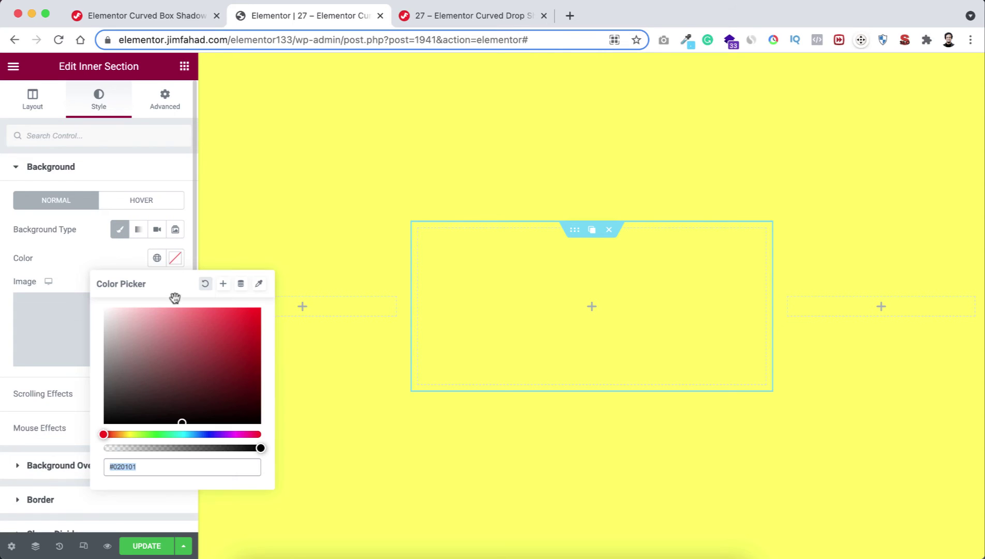
{"action": "left_click", "coordinate": [163, 466]}
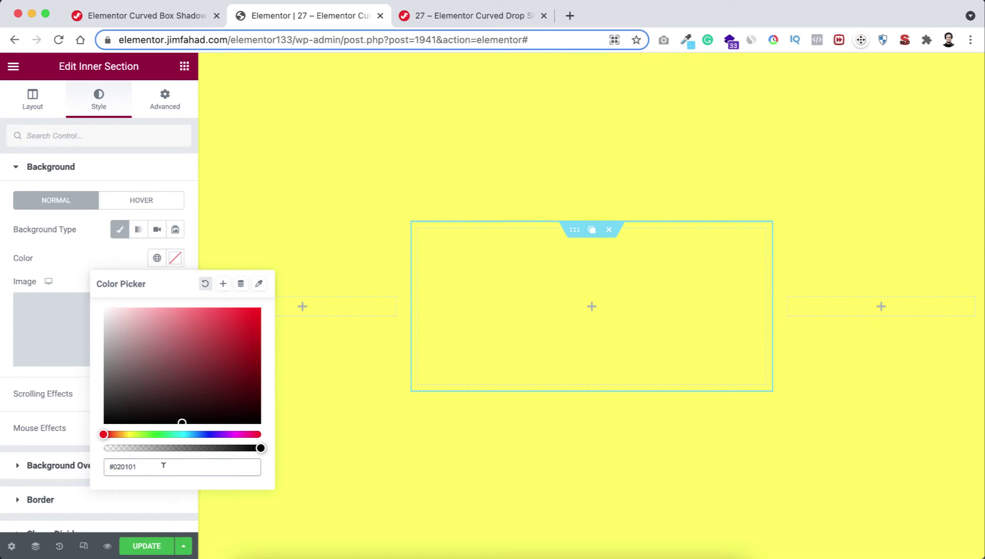
{"action": "key", "text": "super+a"}
{"action": "type", "text": "#57CAFD"}
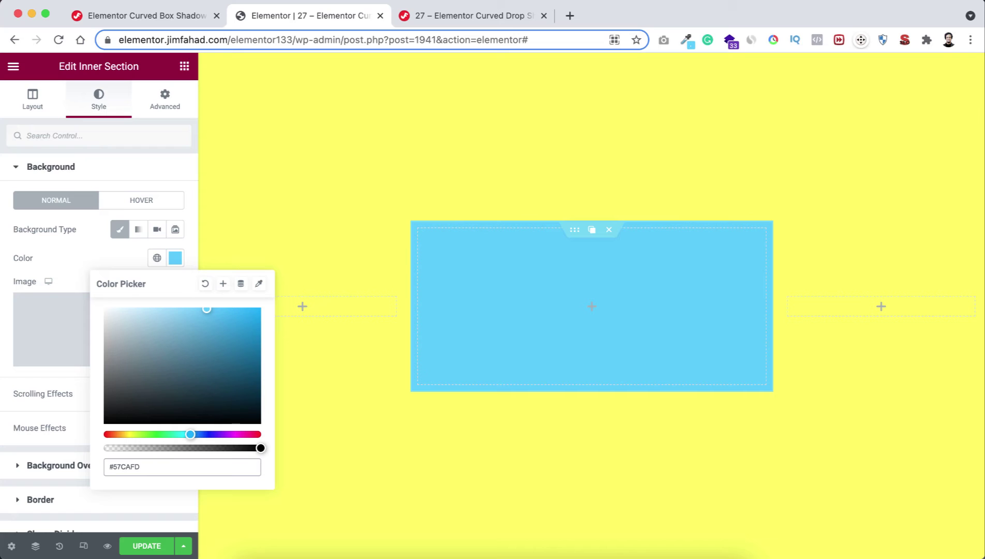
Frame the box with a solid 10 px white border
{"action": "left_click", "coordinate": [30, 498]}
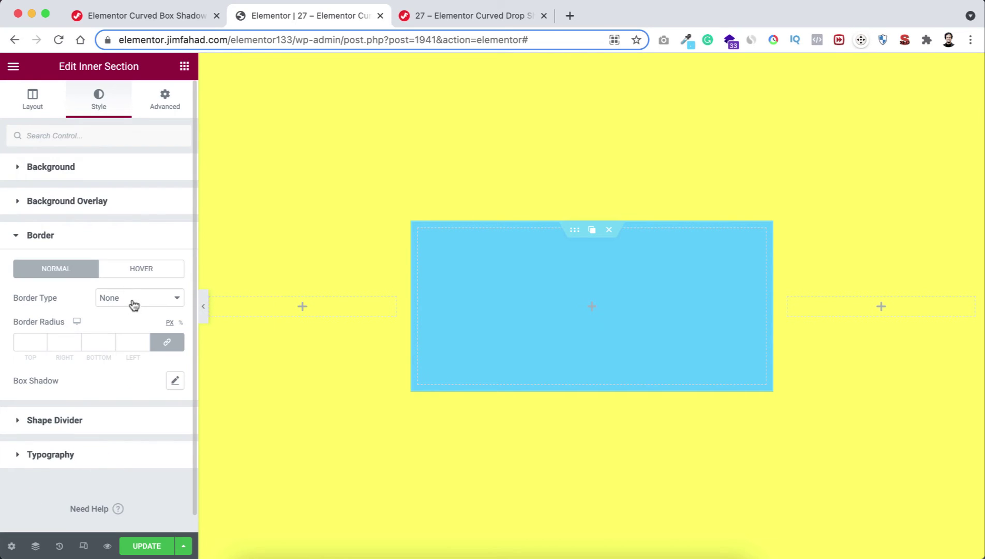
{"action": "left_click", "coordinate": [134, 305]}
{"action": "left_click", "coordinate": [134, 310]}
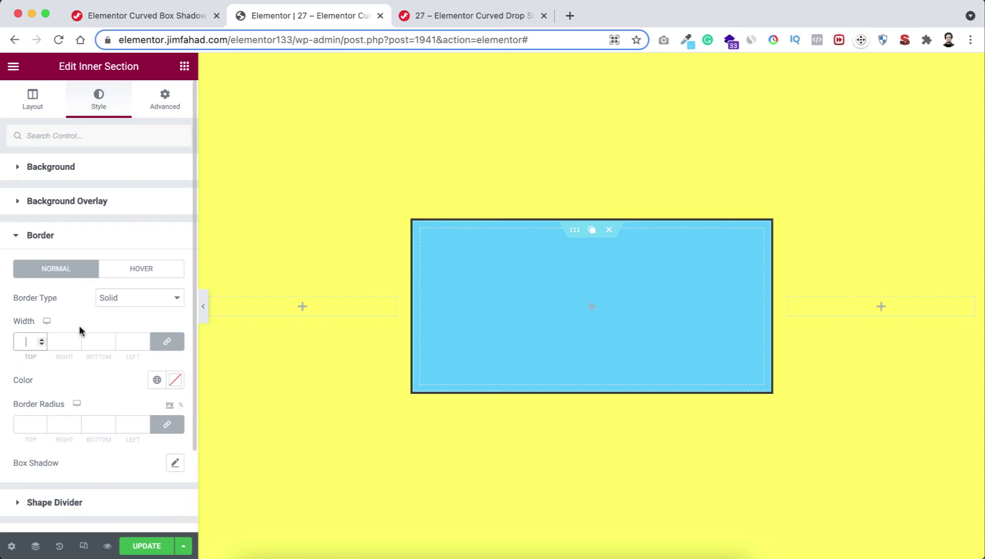
{"action": "left_click", "coordinate": [22, 344]}
{"action": "type", "text": "10"}
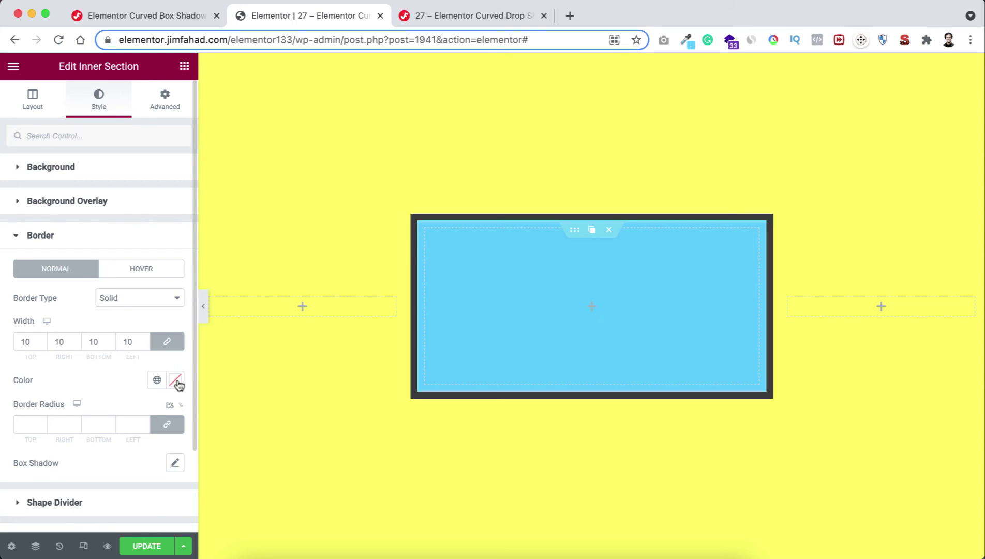
{"action": "left_click", "coordinate": [175, 380]}
{"action": "left_click_drag", "start_coordinate": [136, 231], "coordinate": [105, 187]}
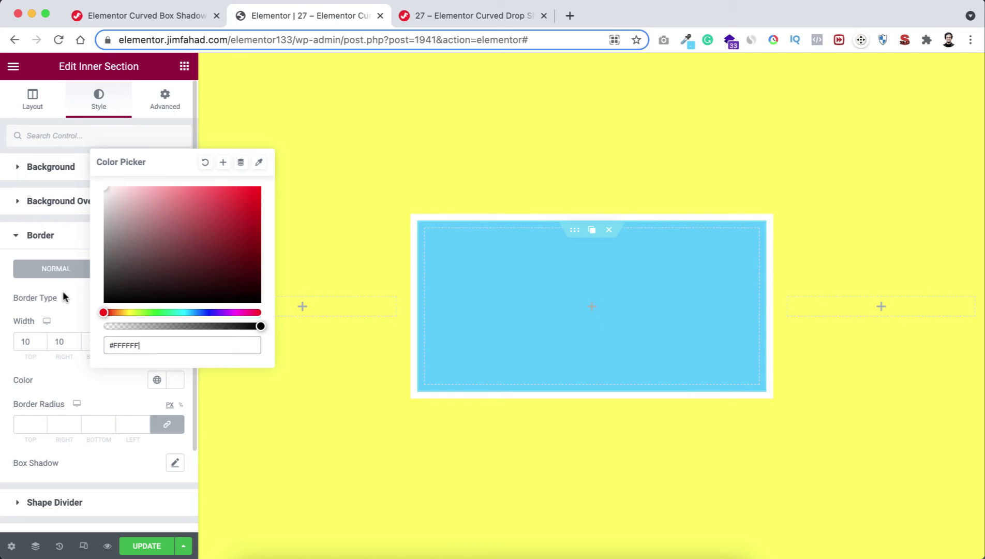
{"action": "left_click", "coordinate": [605, 348]}
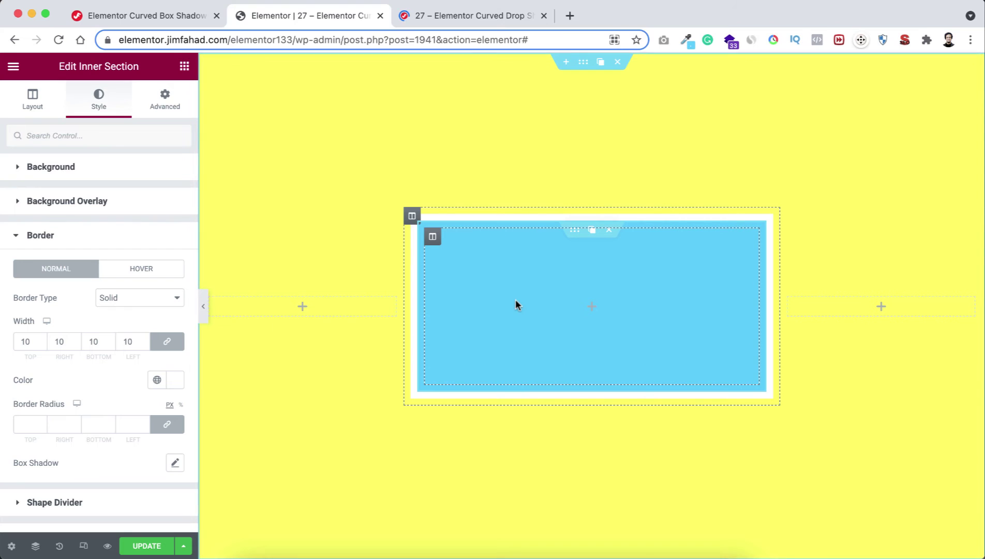
{"action": "left_click", "coordinate": [597, 308]}
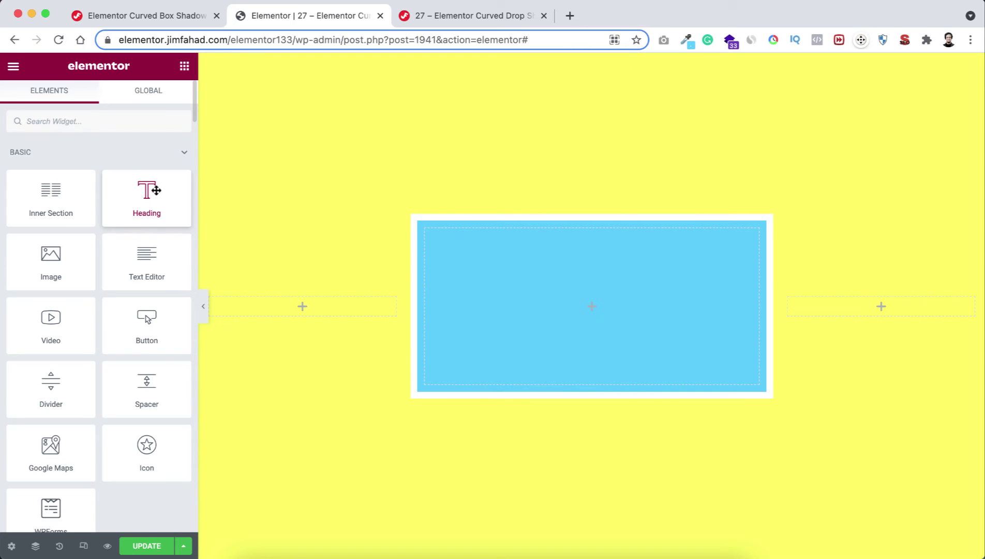
Add a centre-aligned heading reading 'Curved Shadow' inside the blue box
{"action": "left_click_drag", "start_coordinate": [157, 189], "coordinate": [494, 286]}
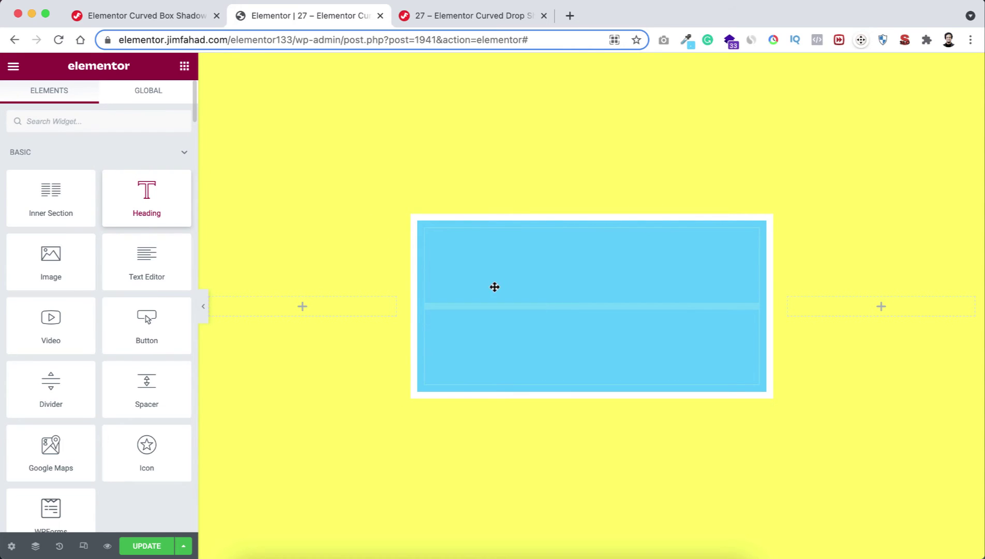
{"action": "triple_click", "coordinate": [138, 215]}
{"action": "key", "text": "BackSpace"}
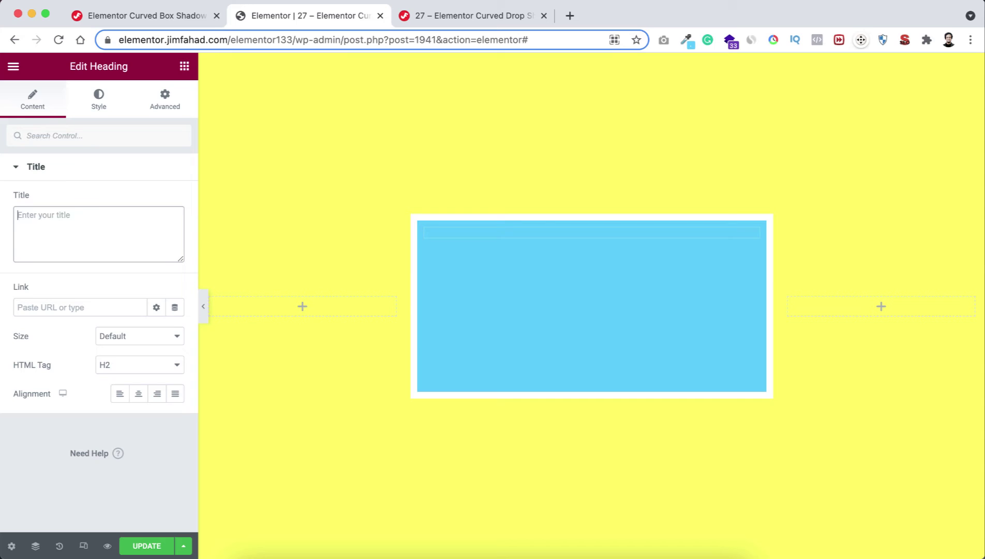
{"action": "type", "text": "Curved Shadow"}
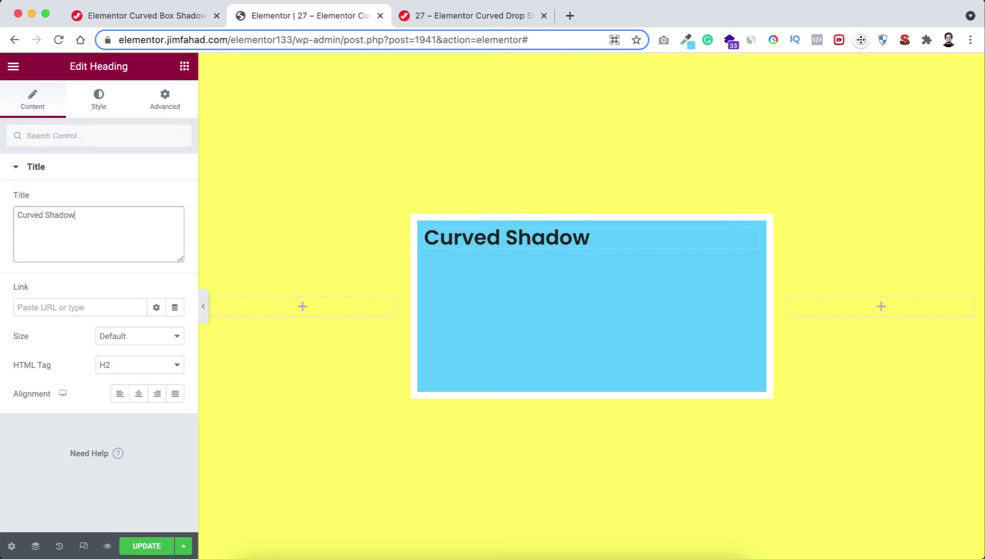
{"action": "left_click", "coordinate": [138, 393]}
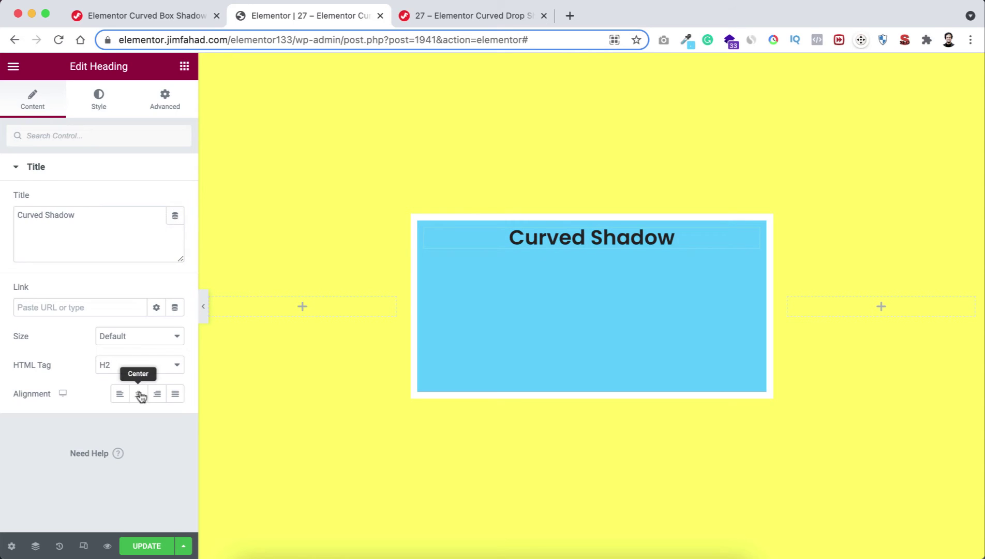
Style the heading white in Poppins at 38 px, weight 800
{"action": "left_click", "coordinate": [98, 109]}
{"action": "left_click", "coordinate": [175, 201]}
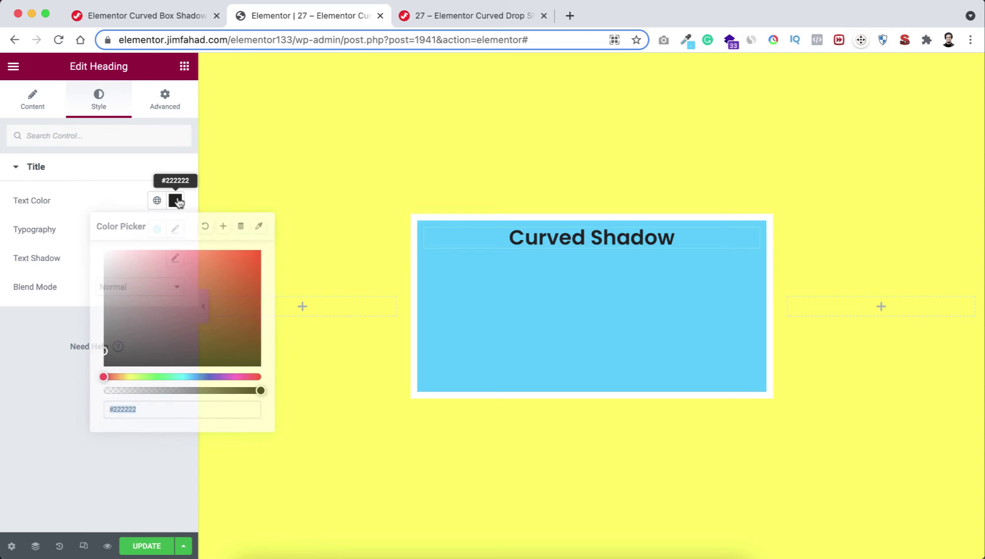
{"action": "left_click_drag", "start_coordinate": [123, 358], "coordinate": [100, 250]}
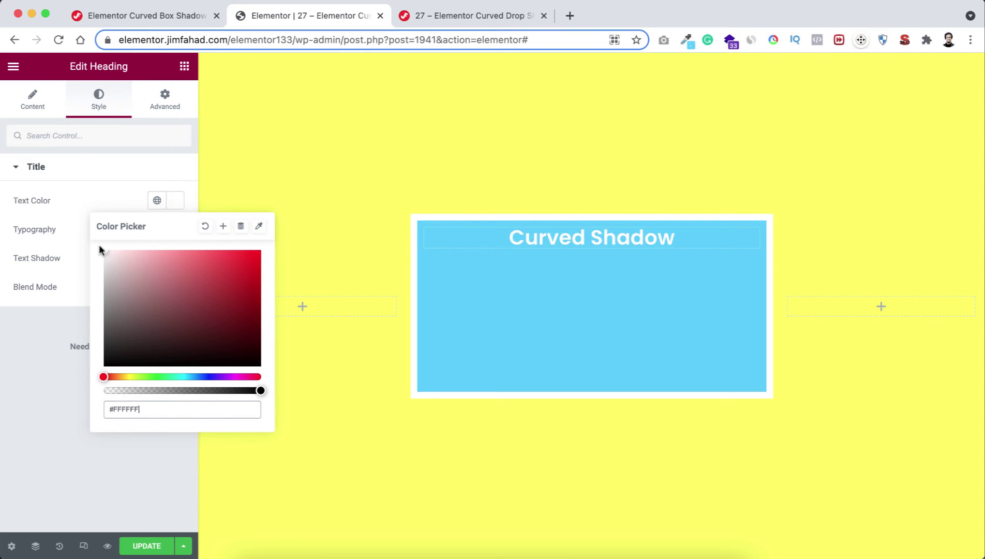
{"action": "left_click", "coordinate": [53, 233]}
{"action": "left_click", "coordinate": [175, 229]}
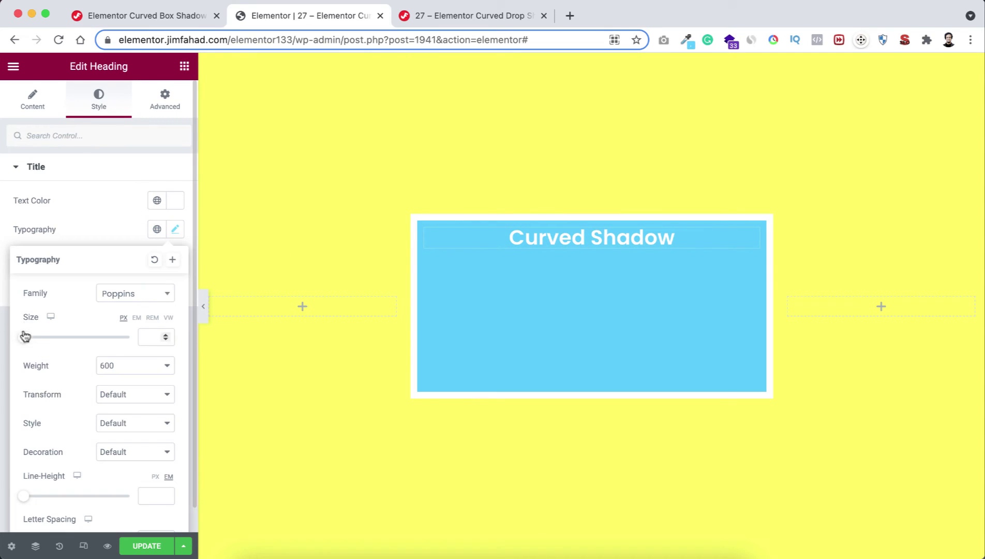
{"action": "left_click_drag", "start_coordinate": [23, 338], "coordinate": [44, 343]}
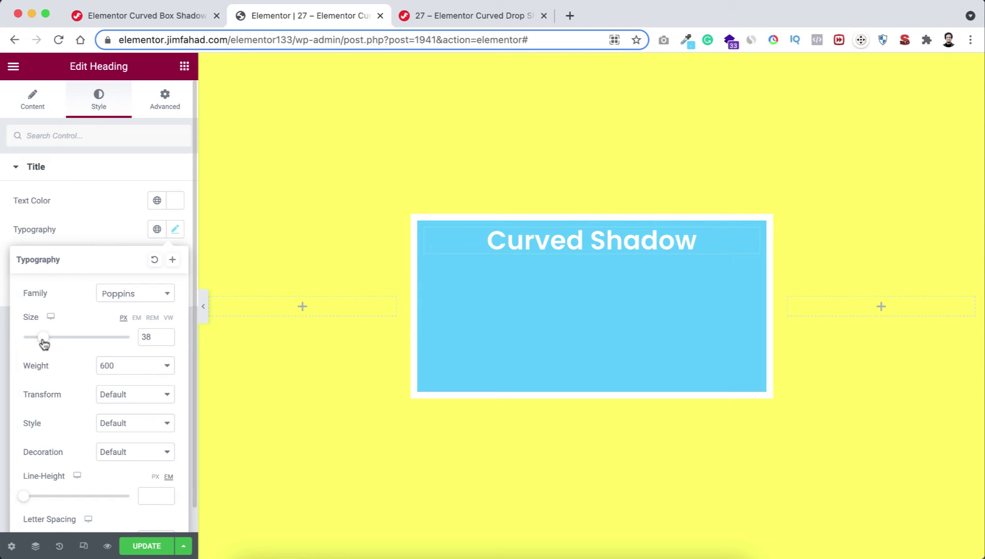
{"action": "left_click", "coordinate": [121, 366]}
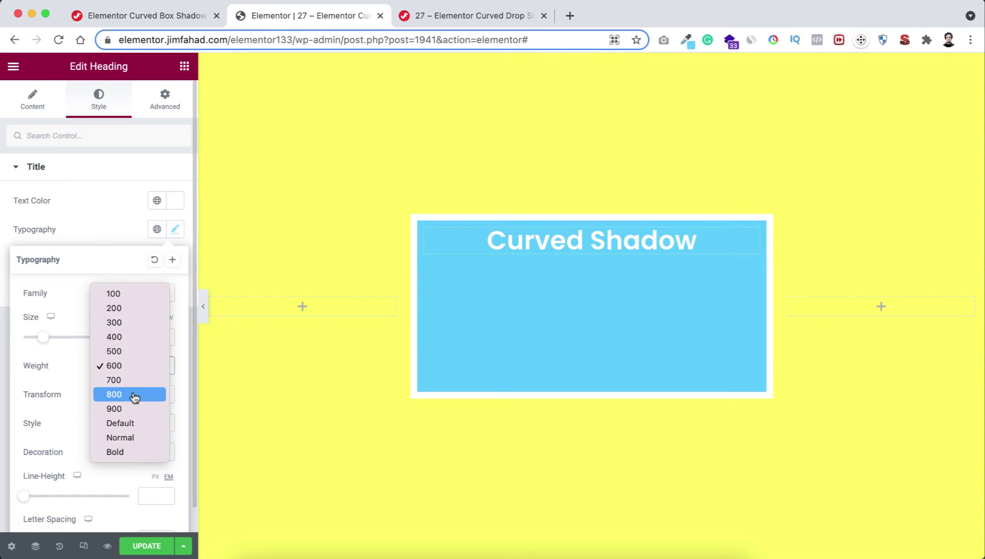
{"action": "left_click", "coordinate": [134, 396]}
{"action": "left_click", "coordinate": [77, 207]}
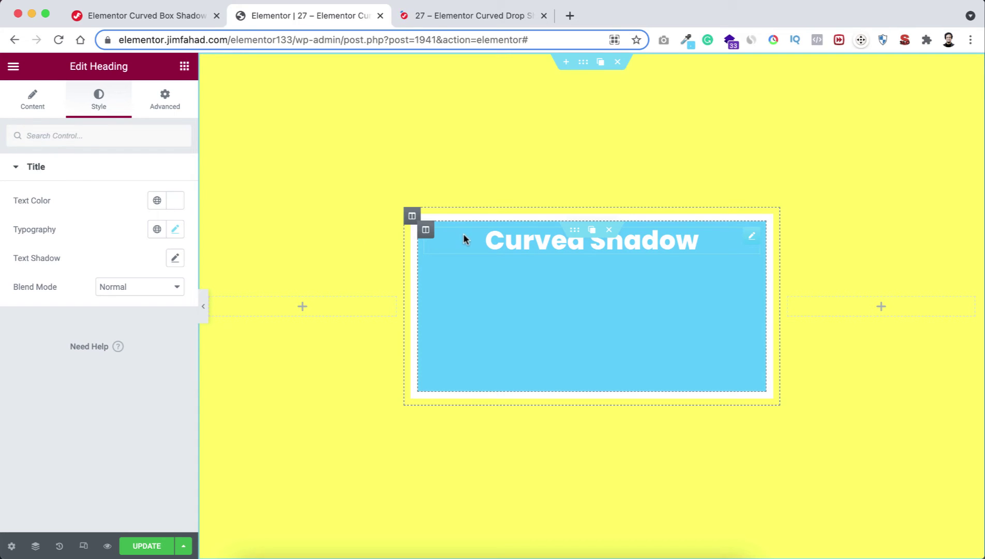
Set the column's vertical alignment to Middle to centre the heading in the box
{"action": "left_click", "coordinate": [425, 230]}
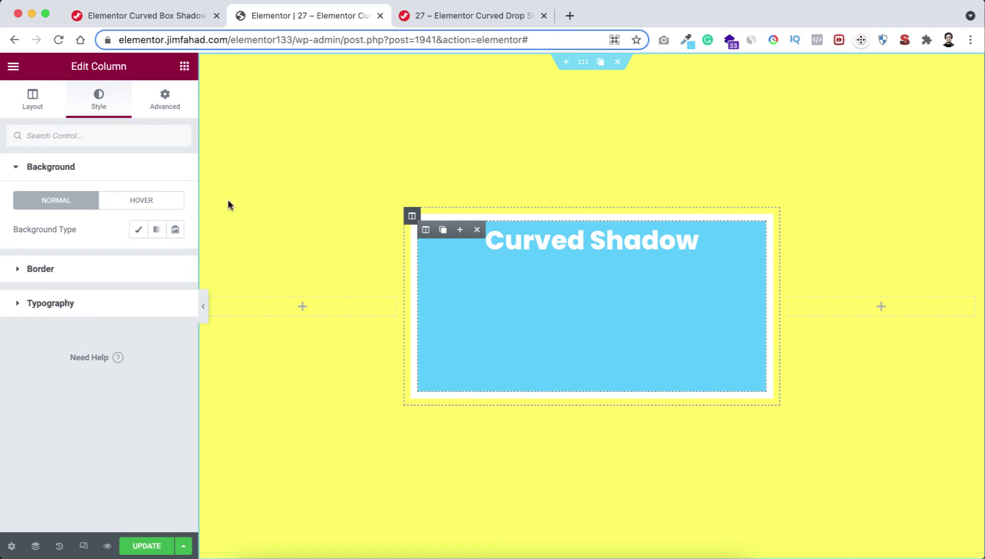
{"action": "left_click", "coordinate": [31, 106]}
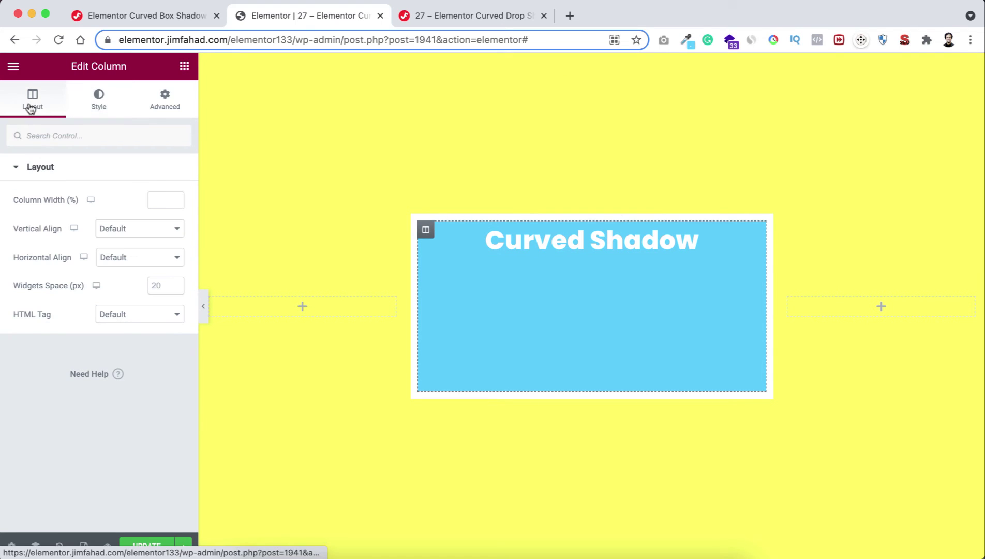
{"action": "left_click", "coordinate": [116, 228]}
{"action": "left_click", "coordinate": [120, 257]}
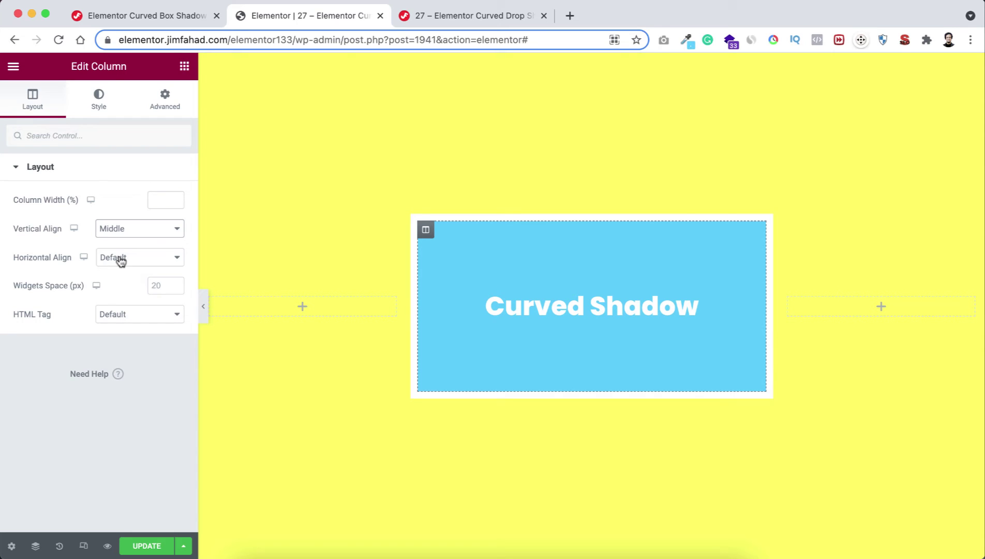
{"action": "left_click", "coordinate": [574, 231]}
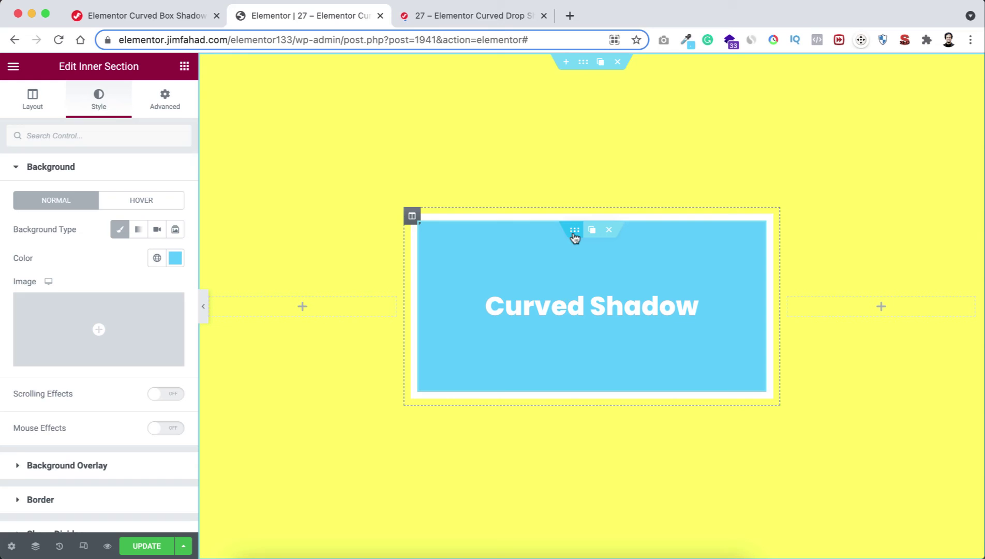
Give the box a shadow with horizontal -8, vertical -1, blur 25, spread 7
{"action": "left_click", "coordinate": [94, 498]}
{"action": "left_click", "coordinate": [173, 463]}
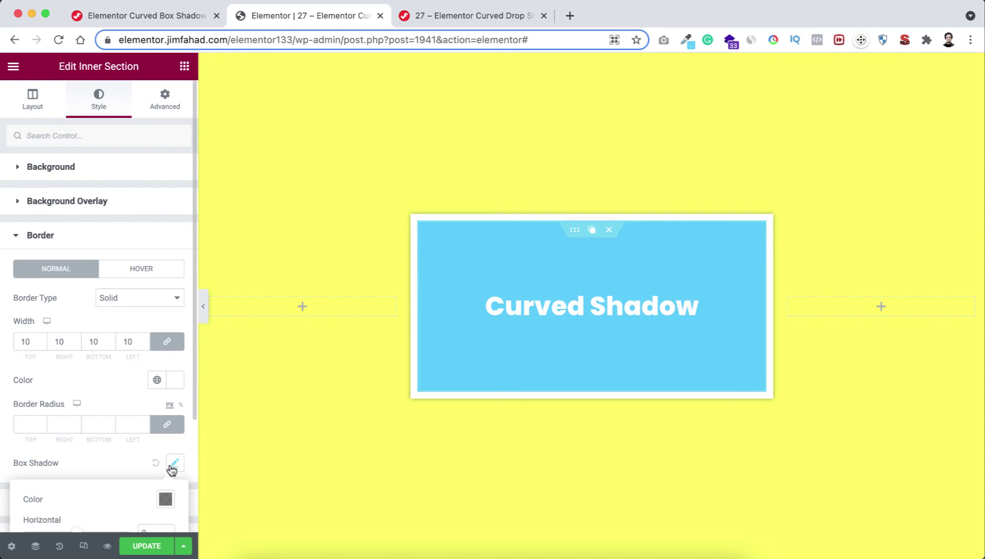
{"action": "scroll", "coordinate": [169, 463], "scroll_direction": "down", "scroll_amount": 5}
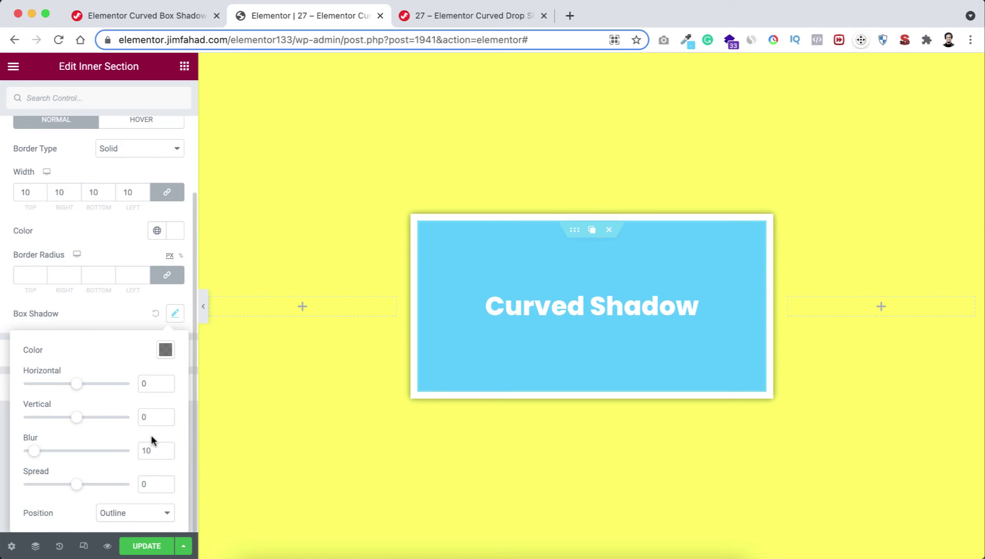
{"action": "left_click_drag", "start_coordinate": [76, 384], "coordinate": [76, 417]}
{"action": "mouse_move", "coordinate": [34, 450]}
{"action": "left_mouse_down"}
{"action": "mouse_move", "coordinate": [95, 451]}
{"action": "mouse_move", "coordinate": [29, 451]}
{"action": "mouse_move", "coordinate": [49, 451]}
{"action": "left_mouse_up"}
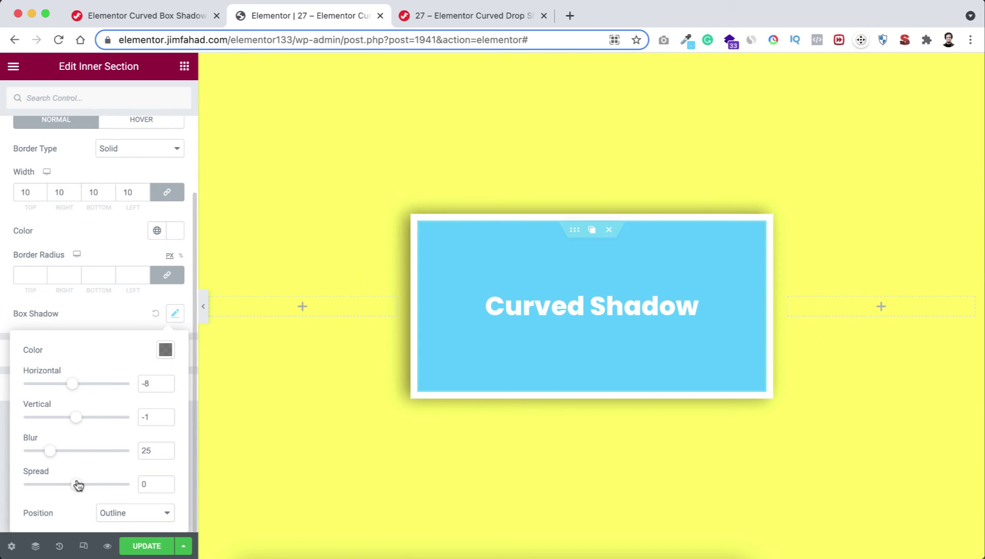
{"action": "mouse_move", "coordinate": [78, 485]}
{"action": "left_mouse_down"}
{"action": "mouse_move", "coordinate": [64, 486]}
{"action": "mouse_move", "coordinate": [81, 486]}
{"action": "left_mouse_up"}
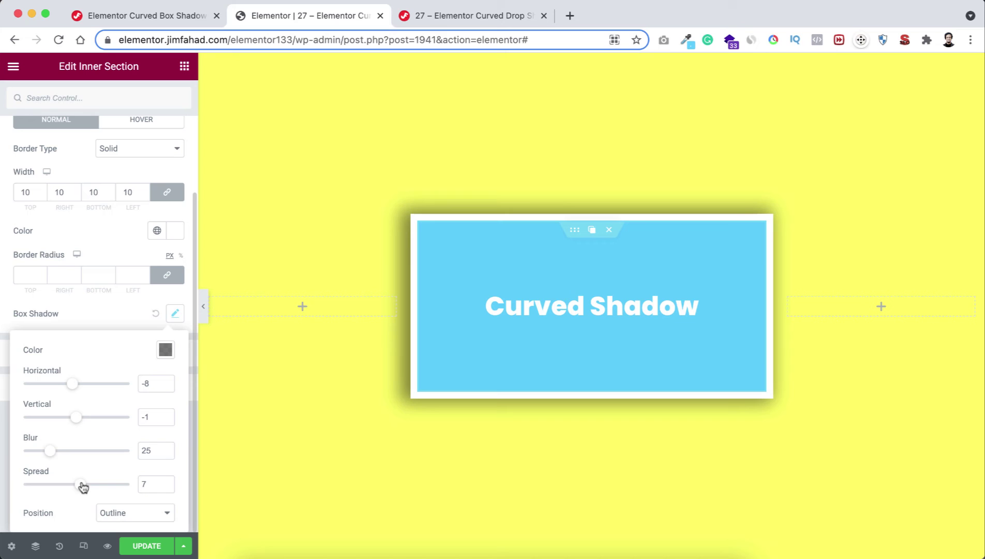
Reset the box shadow, open the column's Custom CSS box, and bring up the tutorial page
{"action": "left_click", "coordinate": [155, 313]}
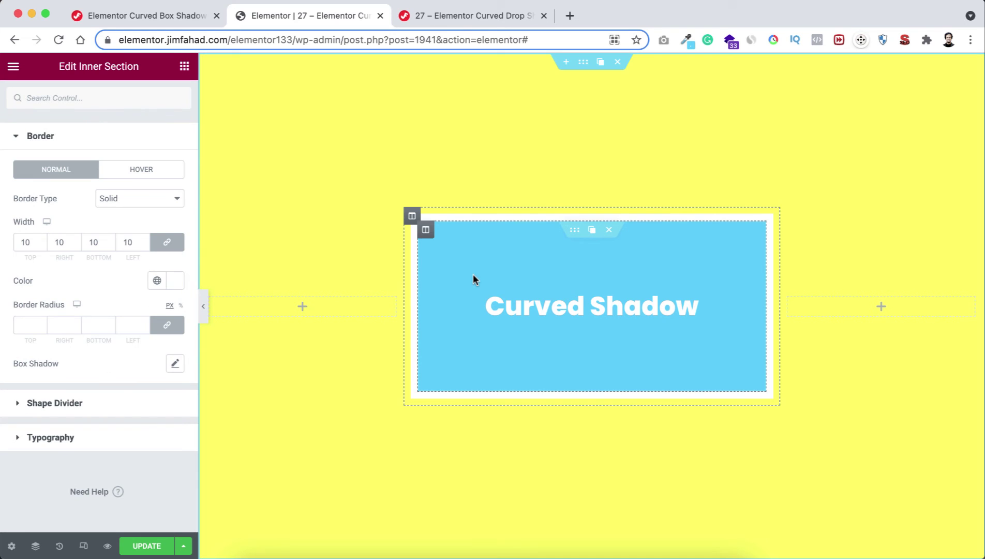
{"action": "left_click", "coordinate": [413, 217]}
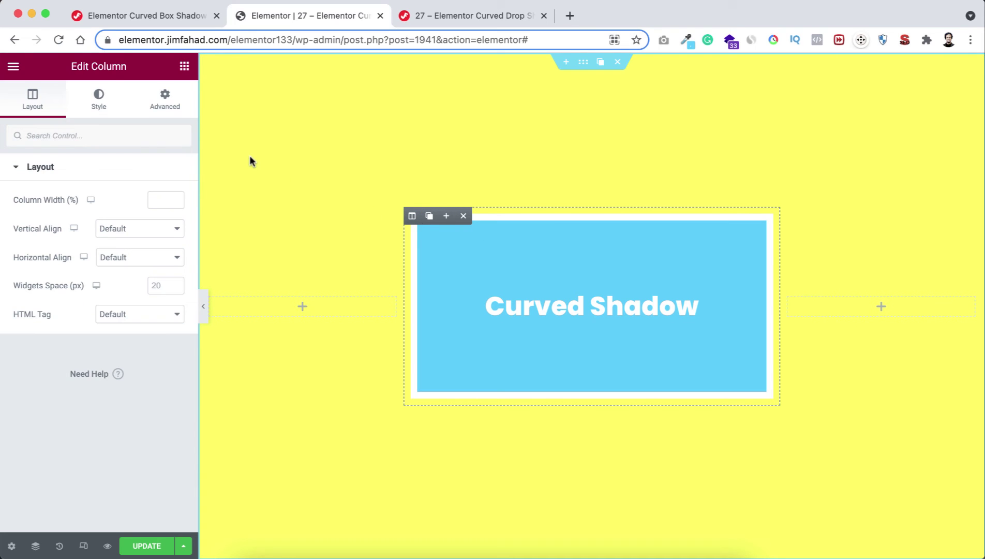
{"action": "left_click", "coordinate": [175, 103]}
{"action": "scroll", "coordinate": [128, 477], "scroll_direction": "down", "scroll_amount": 1}
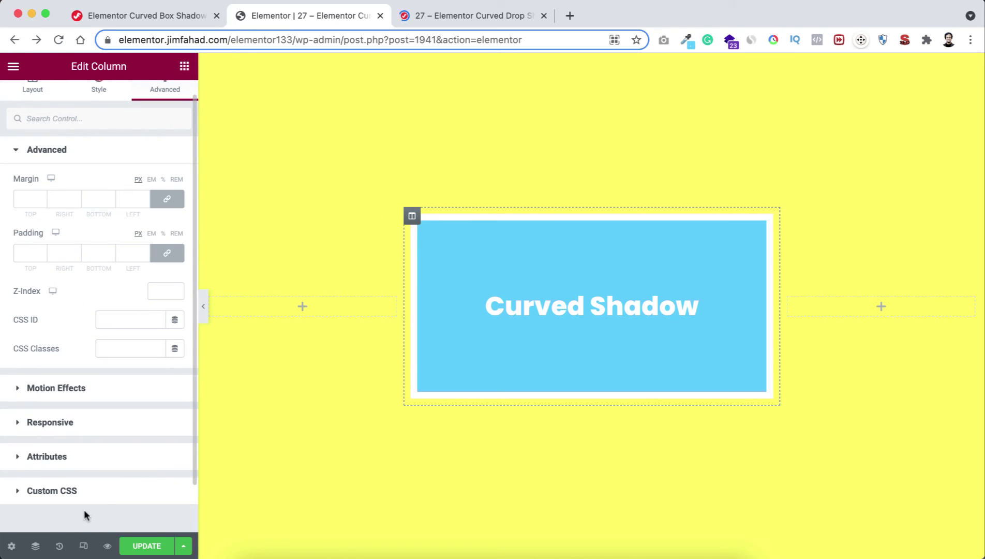
{"action": "left_click", "coordinate": [103, 490]}
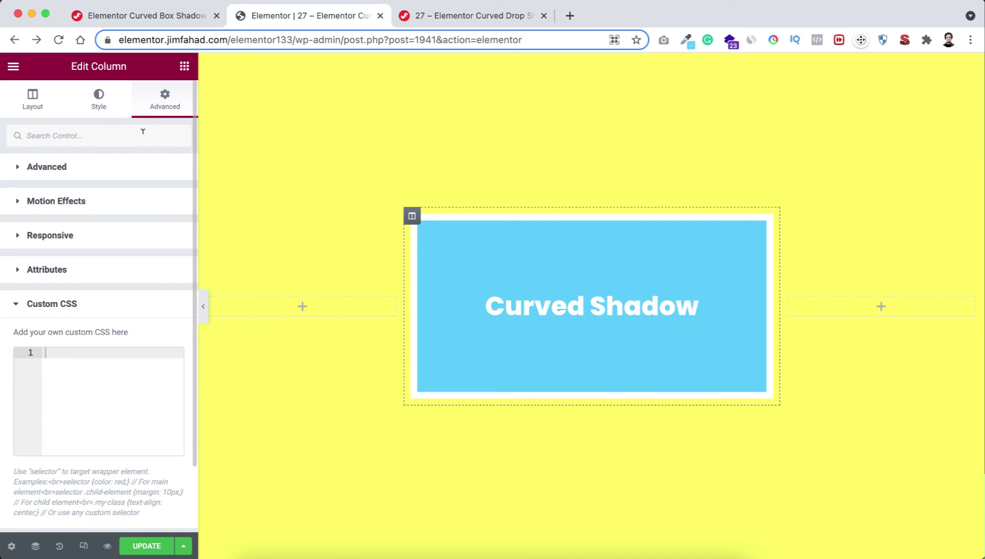
{"action": "left_click", "coordinate": [153, 15]}
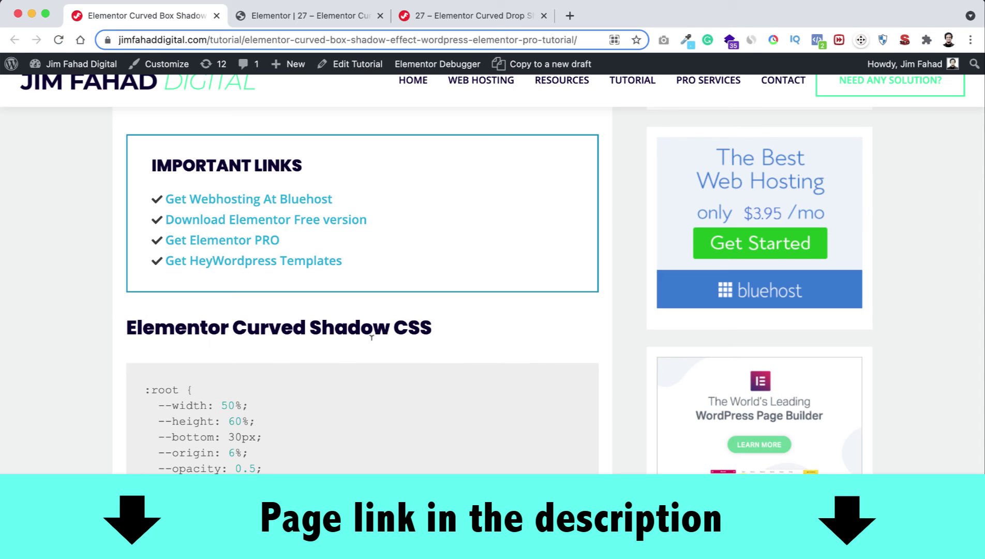
Select the entire Elementor Curved Shadow CSS block on the tutorial page
{"action": "scroll", "coordinate": [306, 434], "scroll_direction": "down", "scroll_amount": 6}
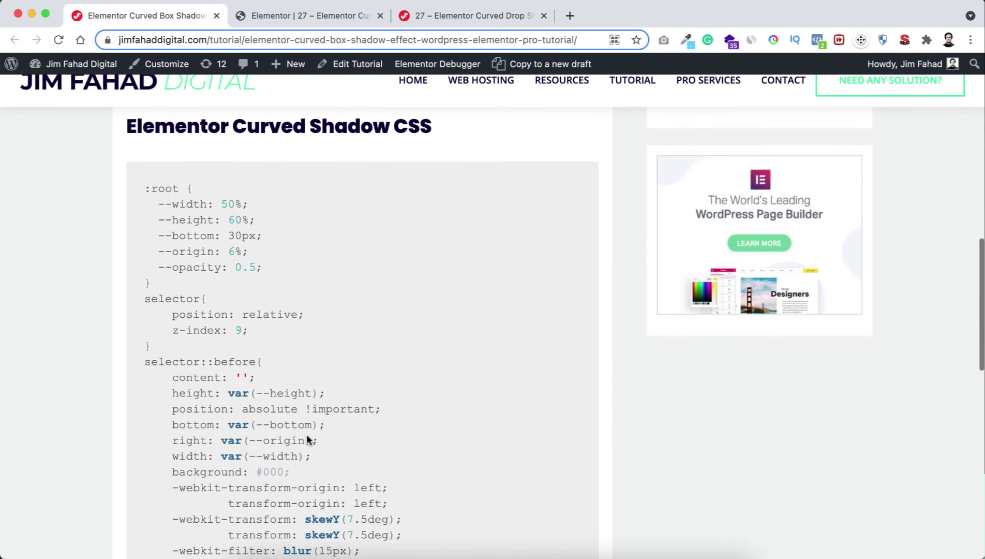
{"action": "scroll", "coordinate": [307, 434], "scroll_direction": "up", "scroll_amount": 2}
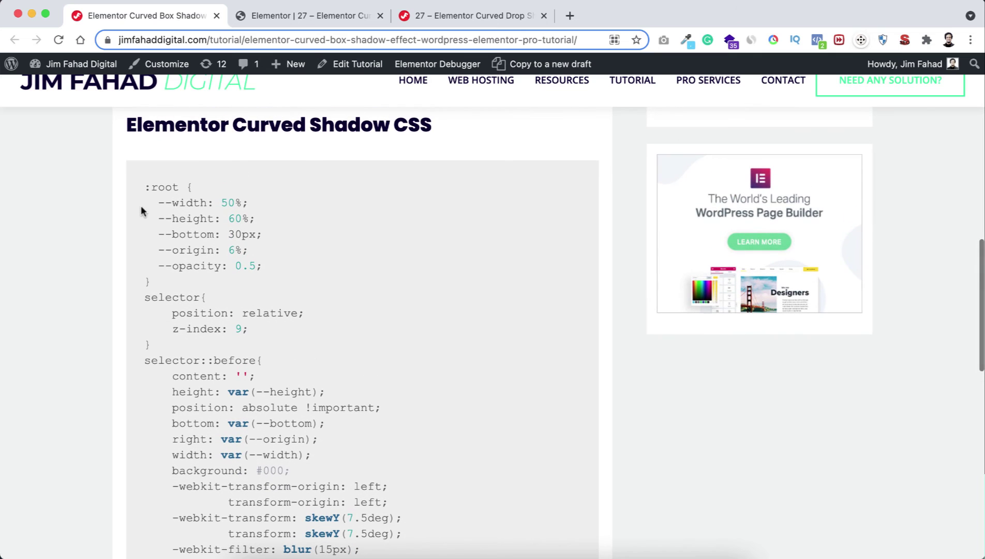
{"action": "left_click_drag", "start_coordinate": [145, 187], "coordinate": [333, 553]}
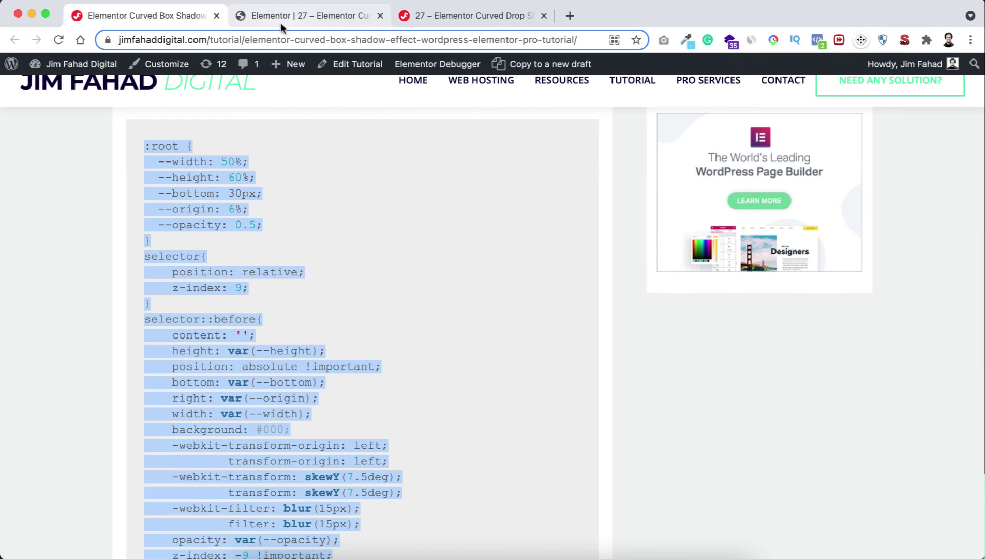
Paste the curved-shadow CSS into the column's Custom CSS field and review it
{"action": "left_click", "coordinate": [284, 16]}
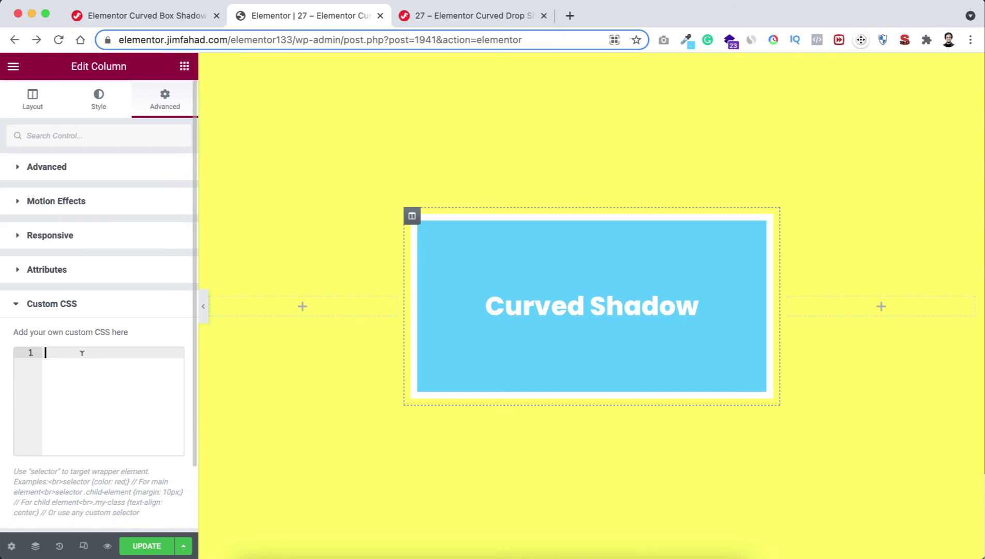
{"action": "left_click", "coordinate": [82, 353]}
{"action": "key", "text": "super+v"}
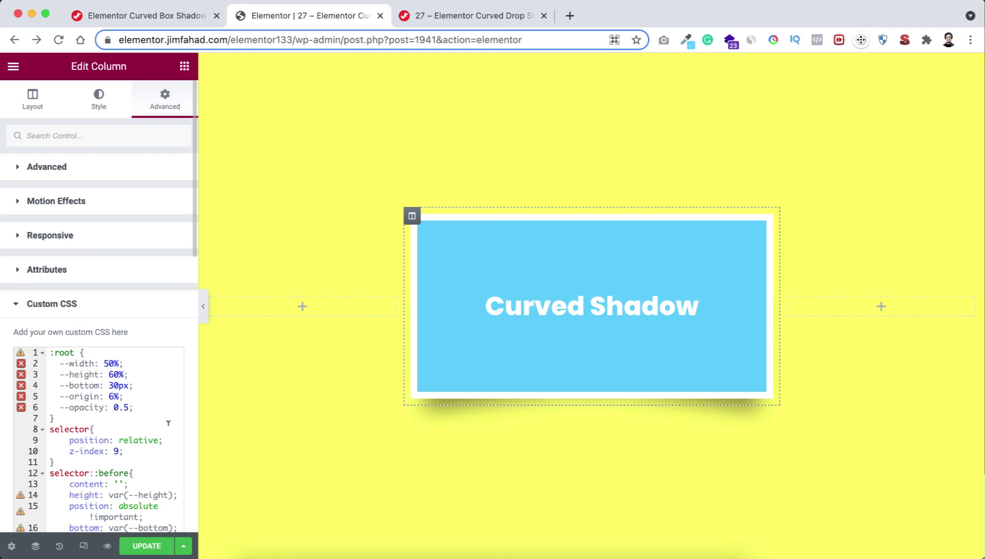
{"action": "scroll", "coordinate": [168, 423], "scroll_direction": "down", "scroll_amount": 5}
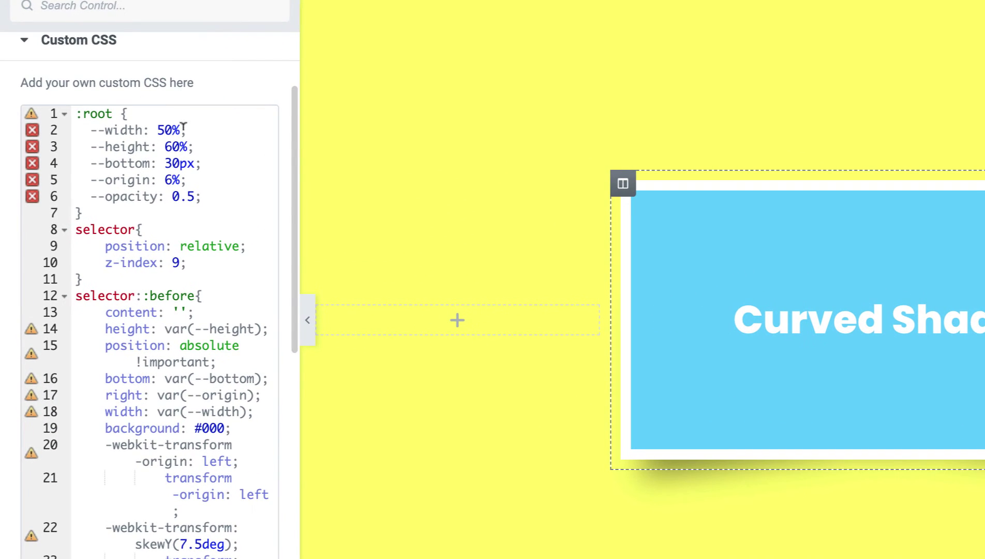
{"action": "mouse_move", "coordinate": [29, 166]}
{"action": "left_click", "coordinate": [164, 128]}
{"action": "key", "text": "BackSpace"}
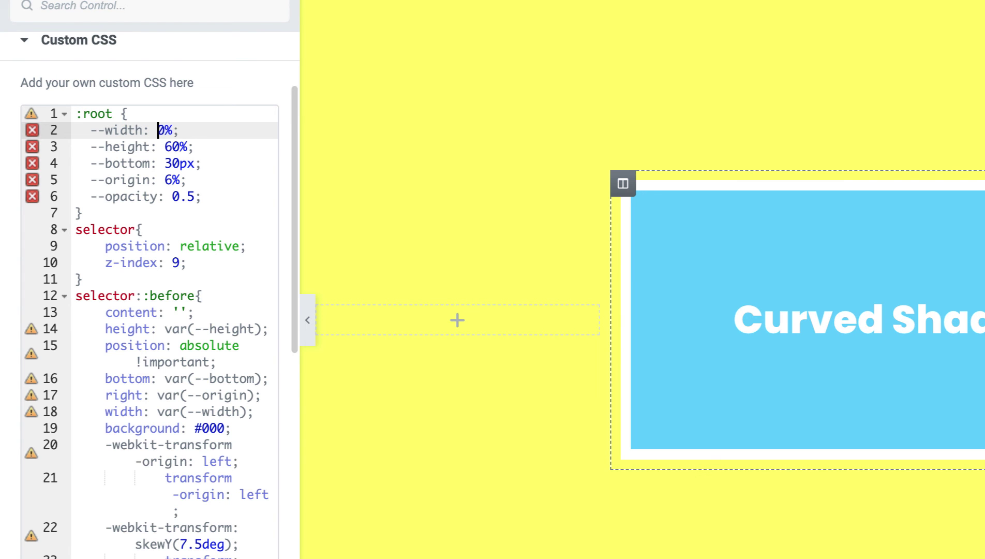
{"action": "type", "text": "7"}
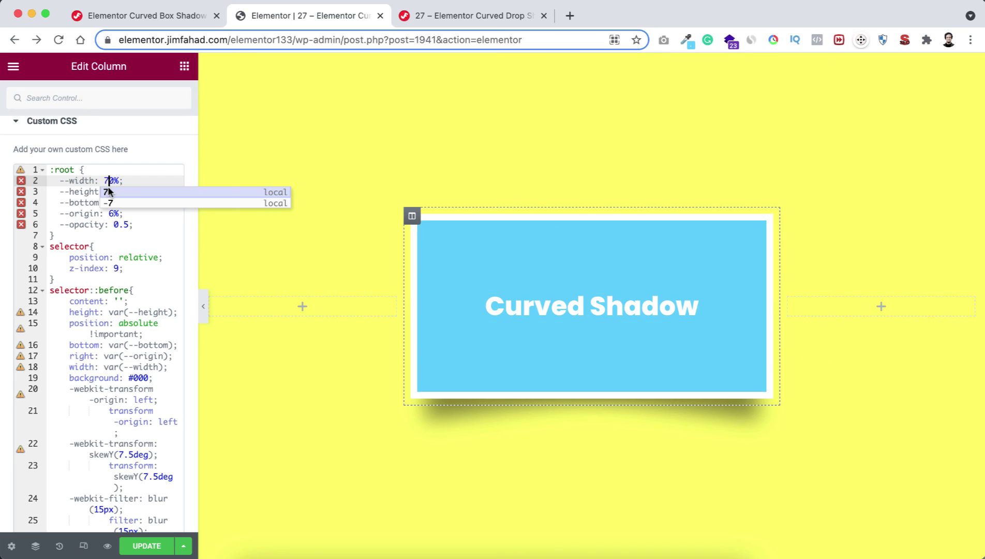
{"action": "key", "text": "BackSpace"}
{"action": "type", "text": "5"}
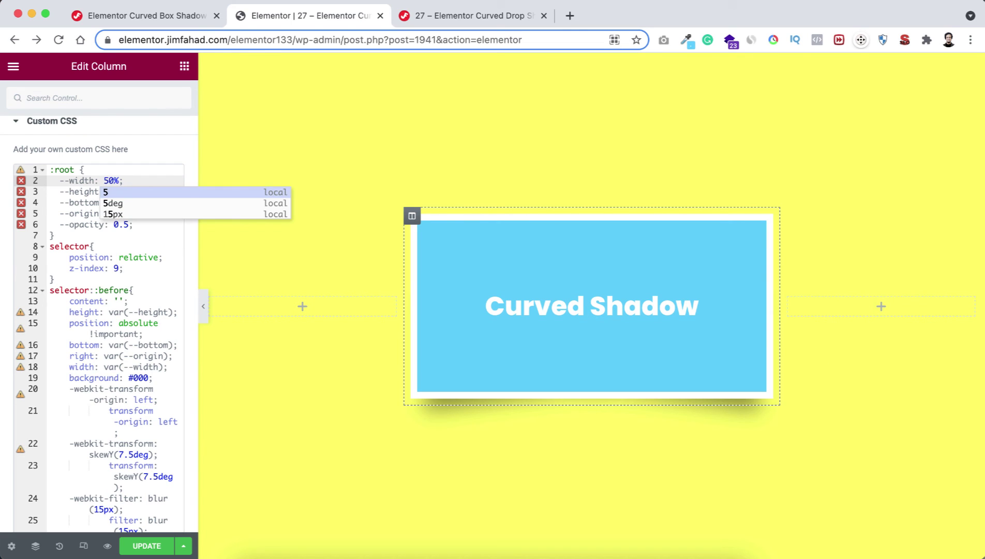
{"action": "left_click", "coordinate": [65, 202]}
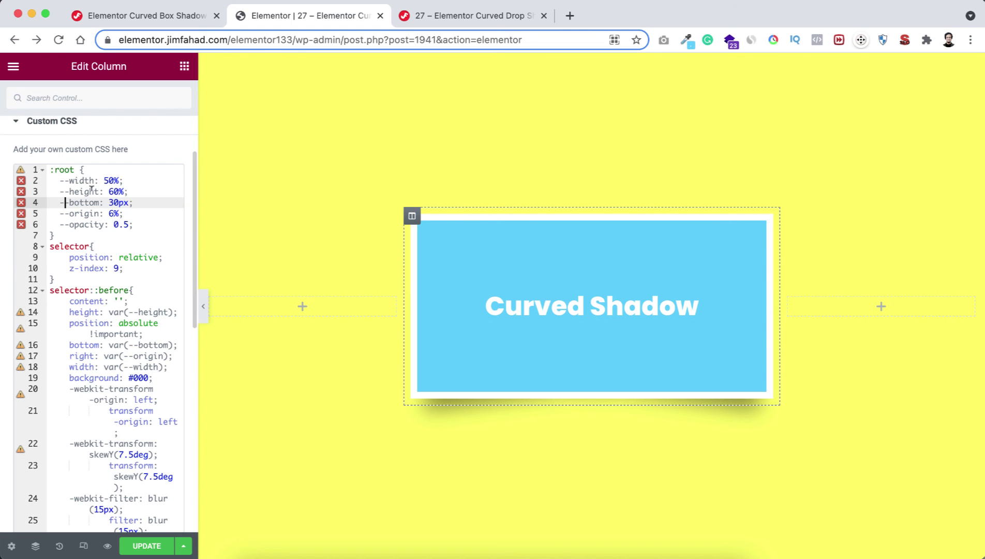
{"action": "left_click", "coordinate": [125, 226]}
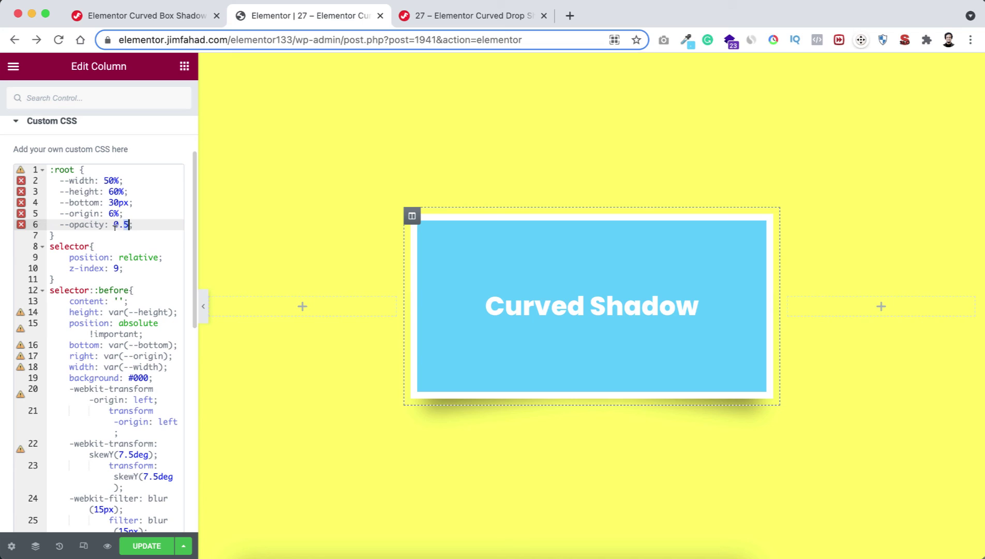
{"action": "type", "text": "9"}
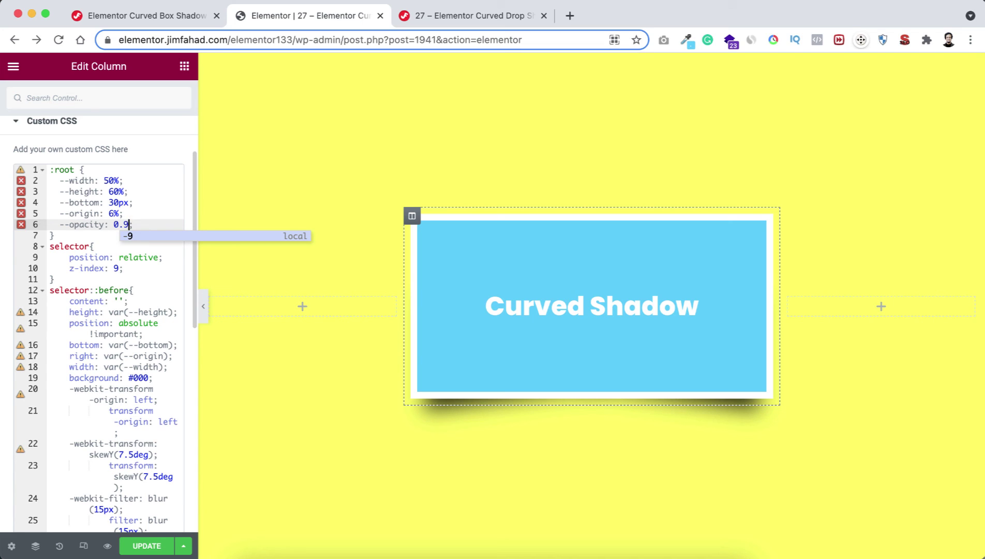
{"action": "key", "text": "BackSpace"}
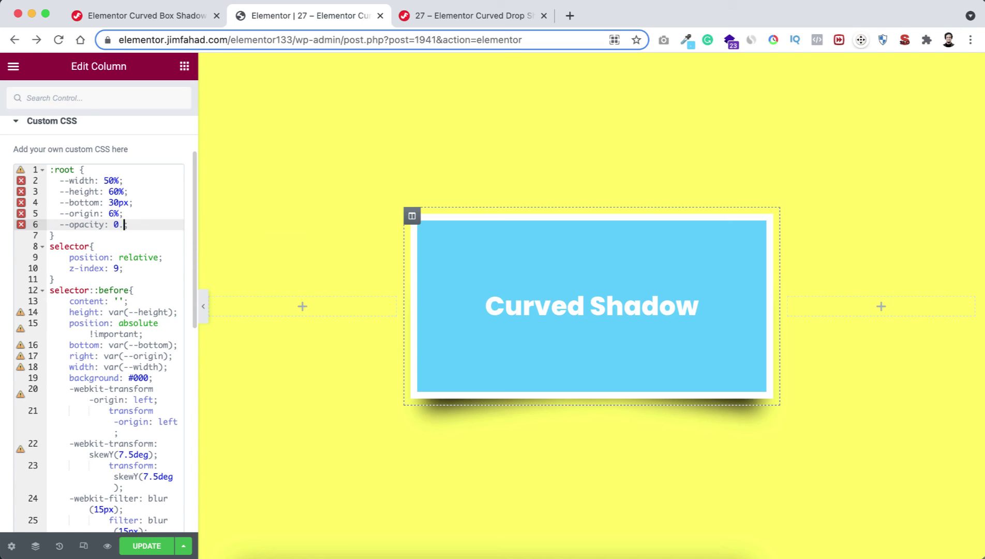
{"action": "type", "text": "5"}
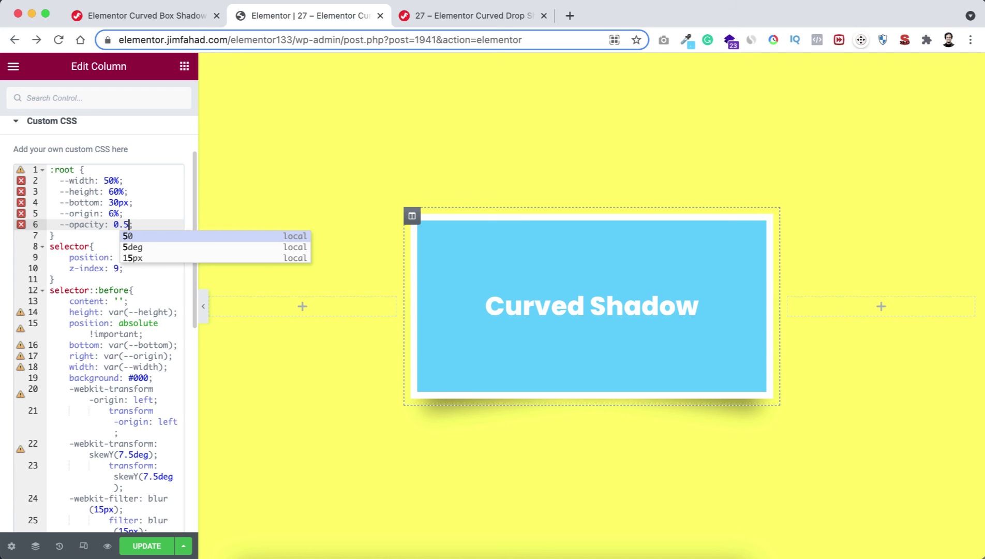
{"action": "left_click", "coordinate": [82, 545]}
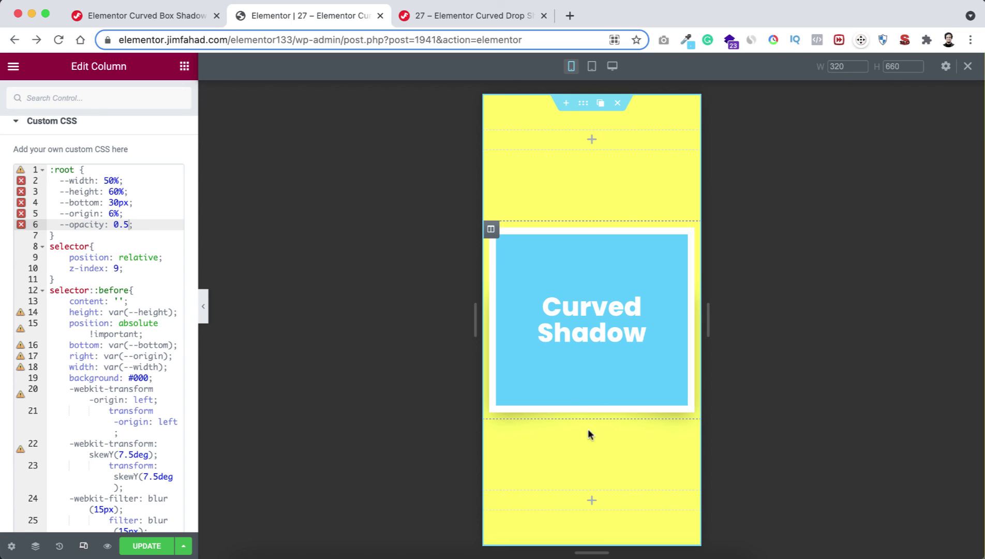
{"action": "left_click", "coordinate": [592, 73]}
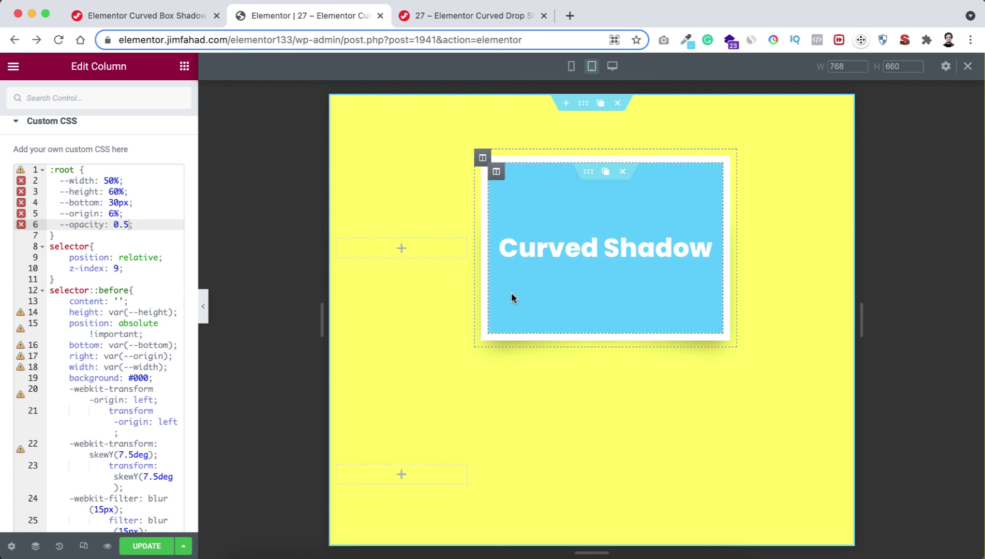
{"action": "left_click", "coordinate": [967, 66]}
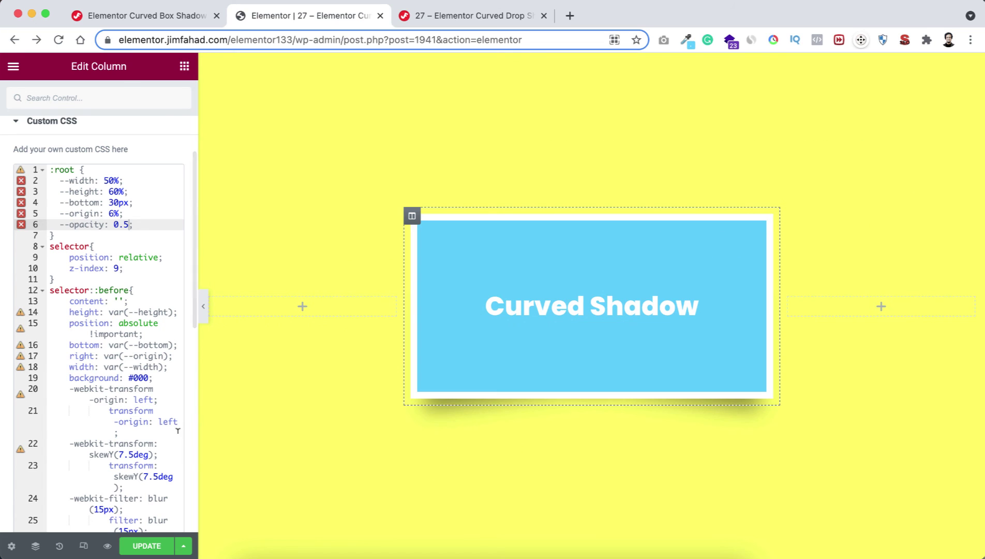
Save the page with UPDATE and return the side panel to the widget list
{"action": "left_click", "coordinate": [145, 545]}
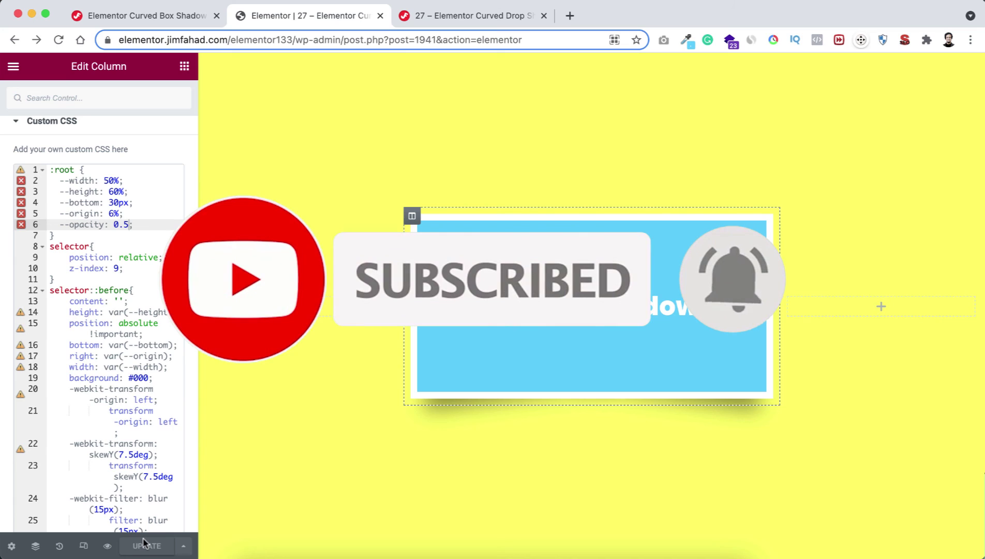
{"action": "left_click", "coordinate": [184, 65]}
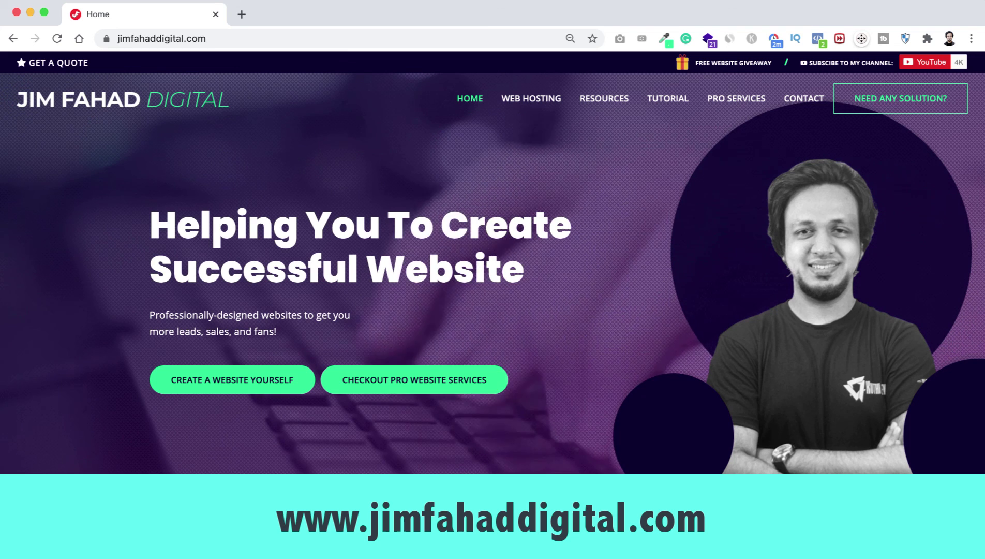
{"action": "left_click", "coordinate": [569, 3]}
{"action": "left_click", "coordinate": [580, 9]}
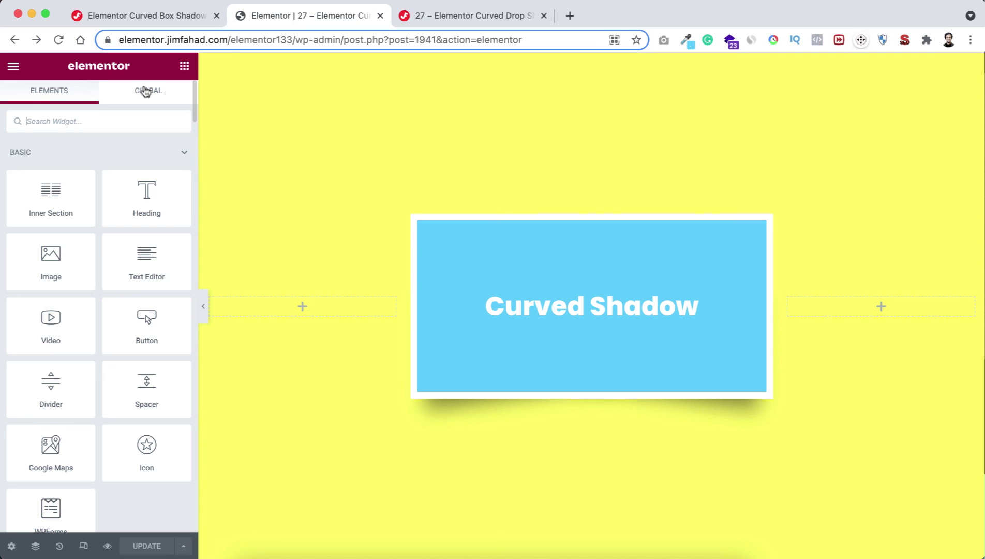